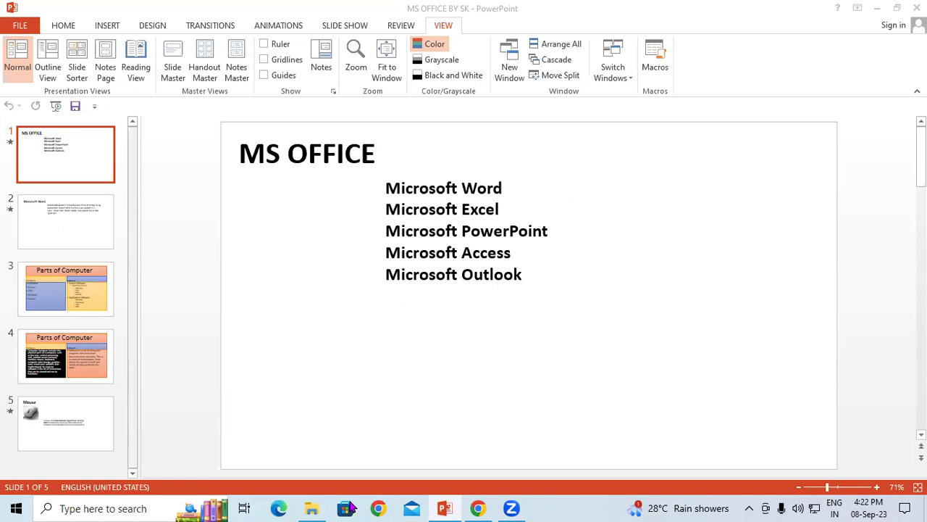
Switch the presentation to Outline View to show each slide's text beside the slide.
click(45, 149)
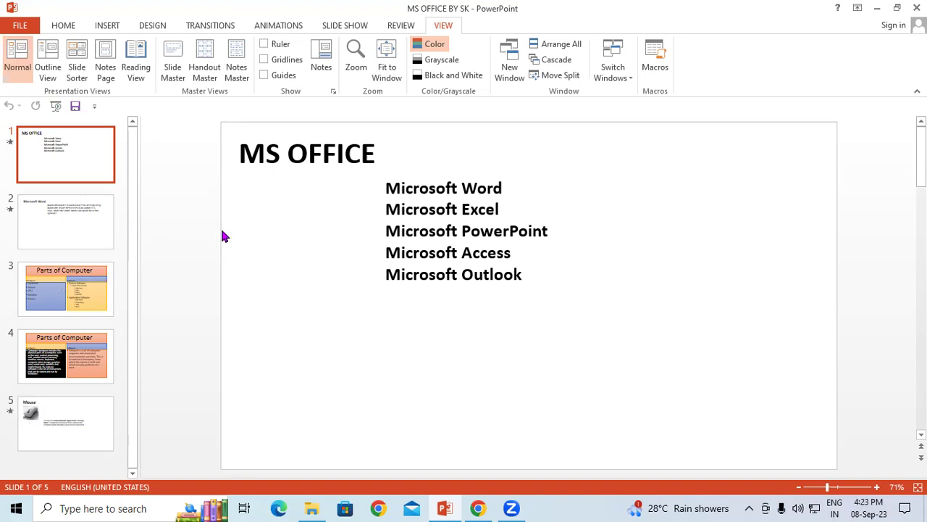
click(49, 55)
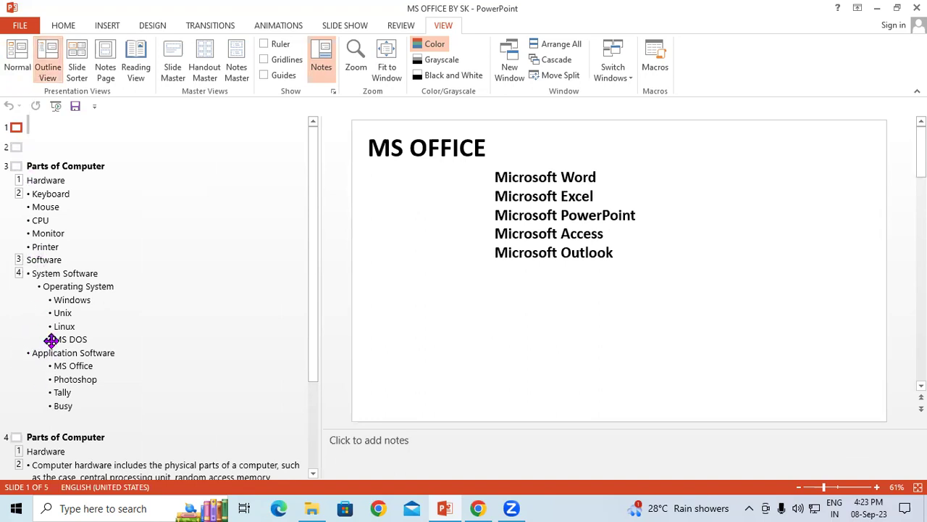
Select slide 4 in the outline and return to Normal view on it.
click(61, 312)
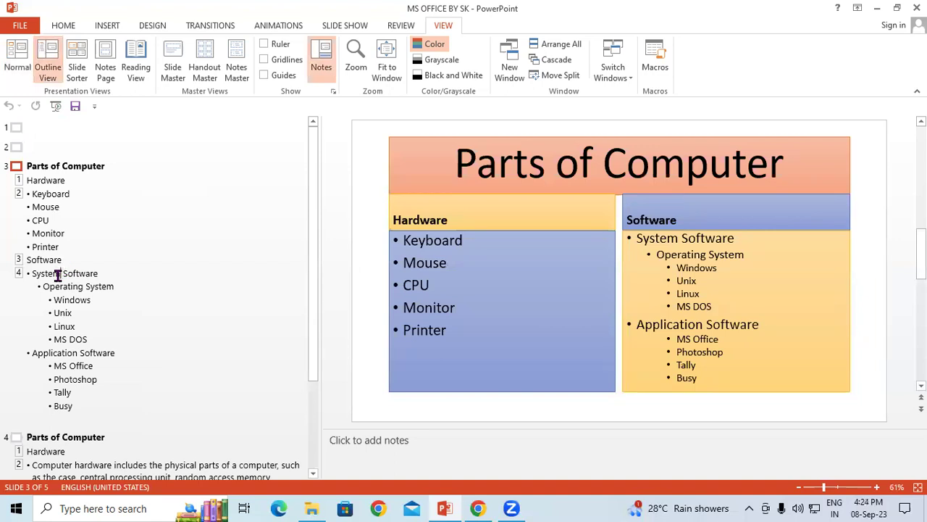
click(39, 259)
click(18, 261)
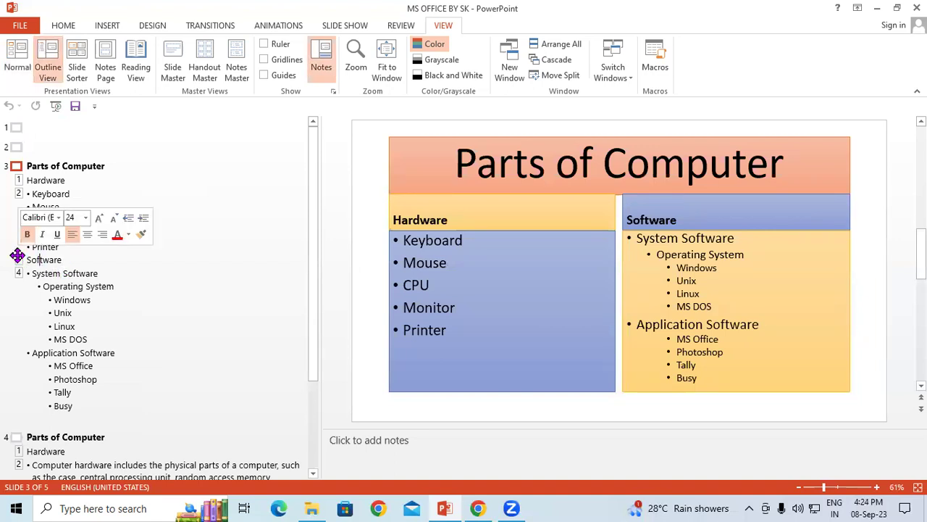
click(74, 364)
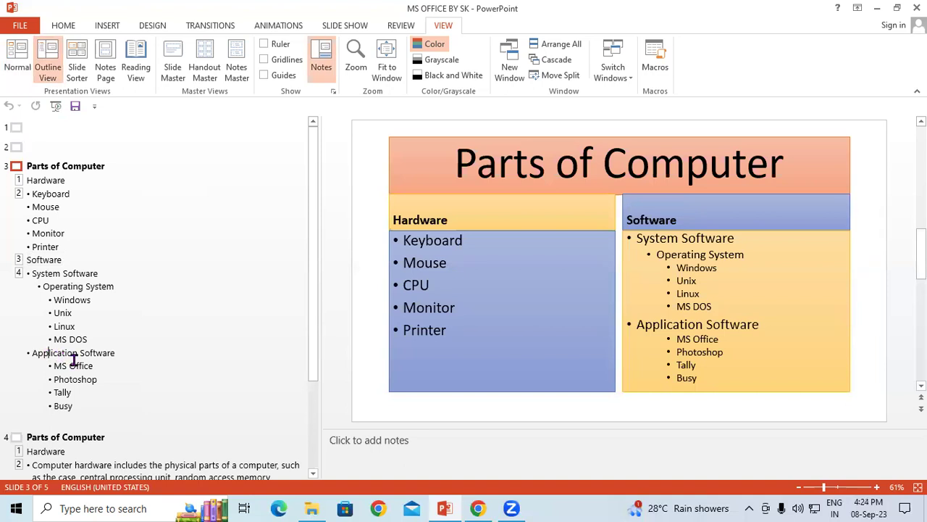
click(11, 440)
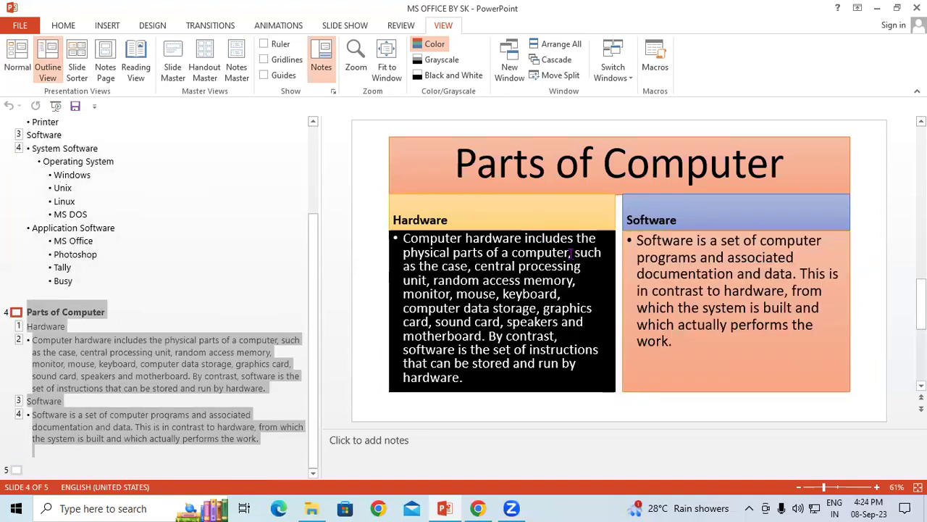
click(18, 63)
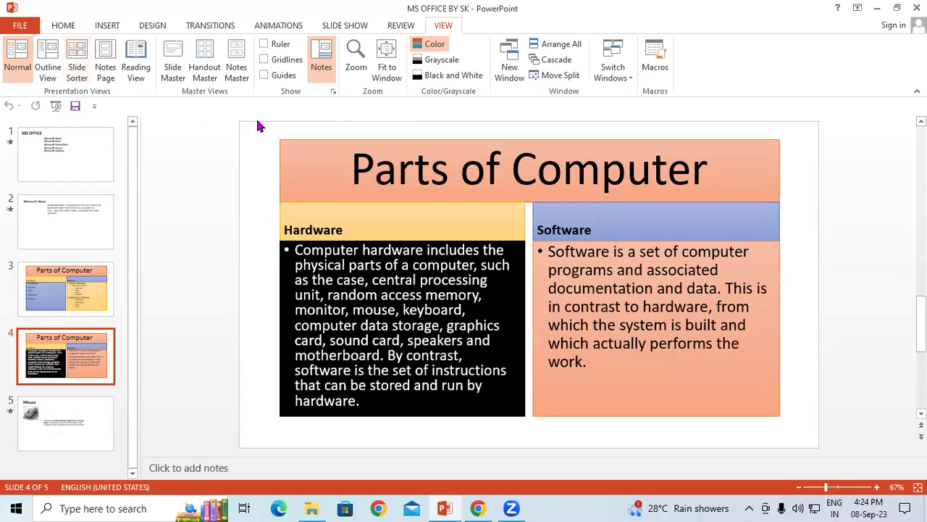
In Slide Sorter, move the descriptive Parts of Computer slide second and put Microsoft Word and MS OFFICE last.
click(78, 58)
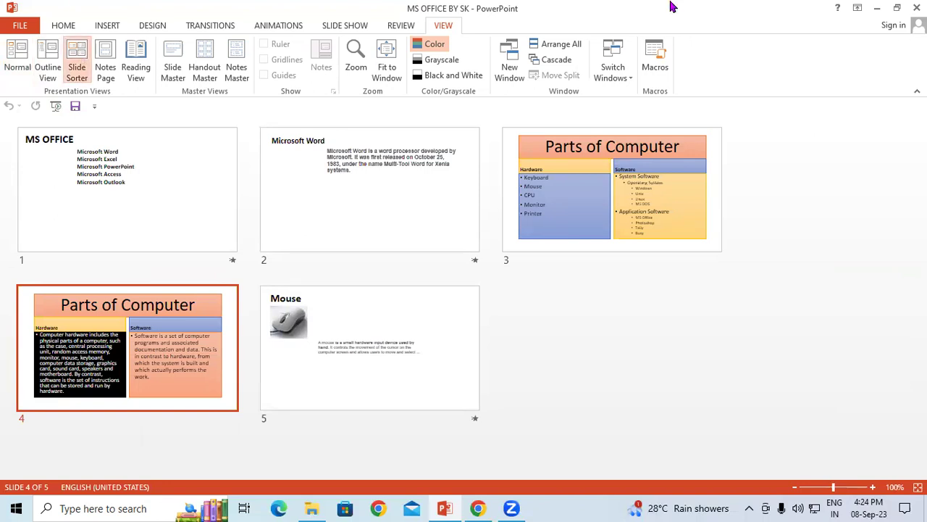
mouse_move(210, 357)
mouse_down()
mouse_move(343, 216)
mouse_move(679, 310)
mouse_move(505, 221)
mouse_move(450, 206)
mouse_up()
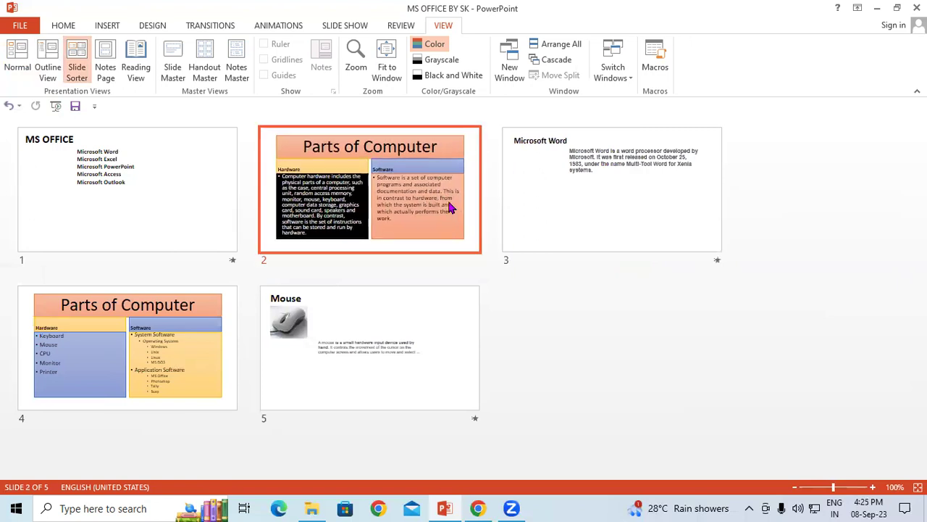
drag(584, 194, 311, 435)
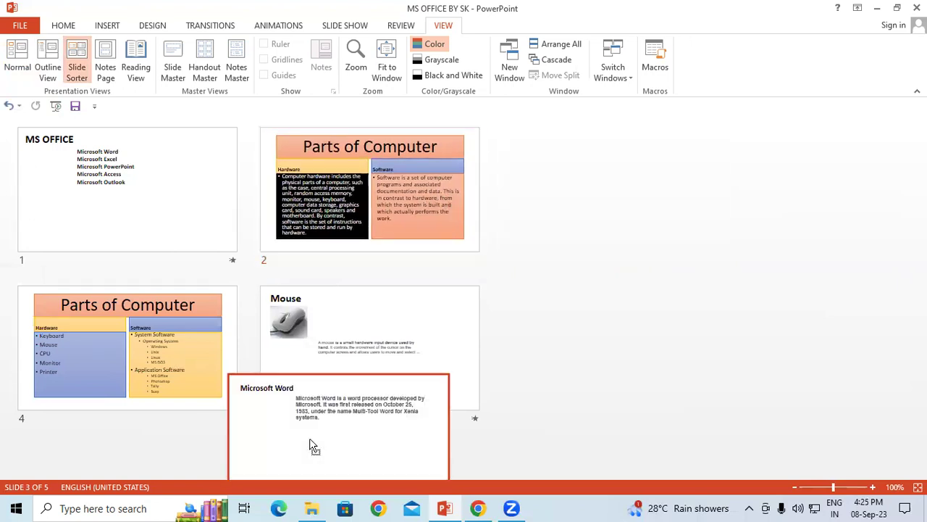
drag(192, 247, 527, 411)
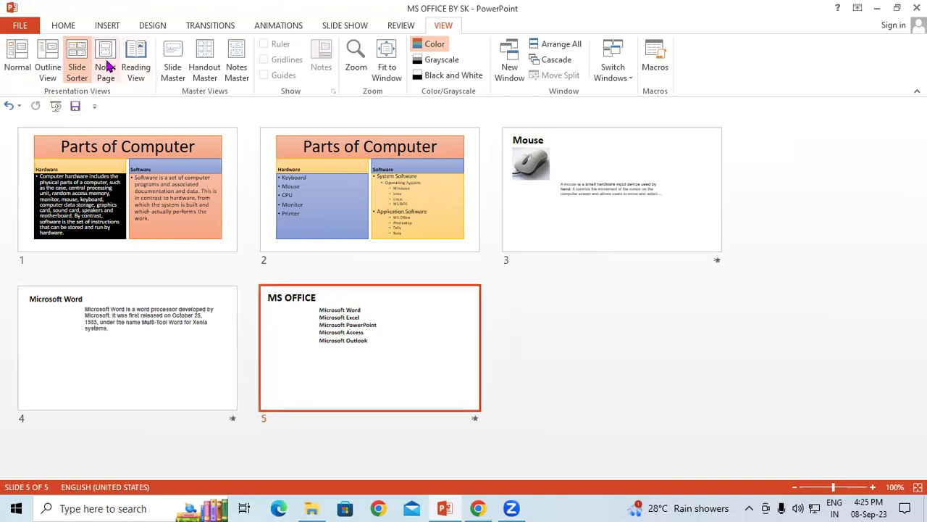
On slide 1's notes page, type the note 'ddddddd', then go back to Normal view.
click(17, 65)
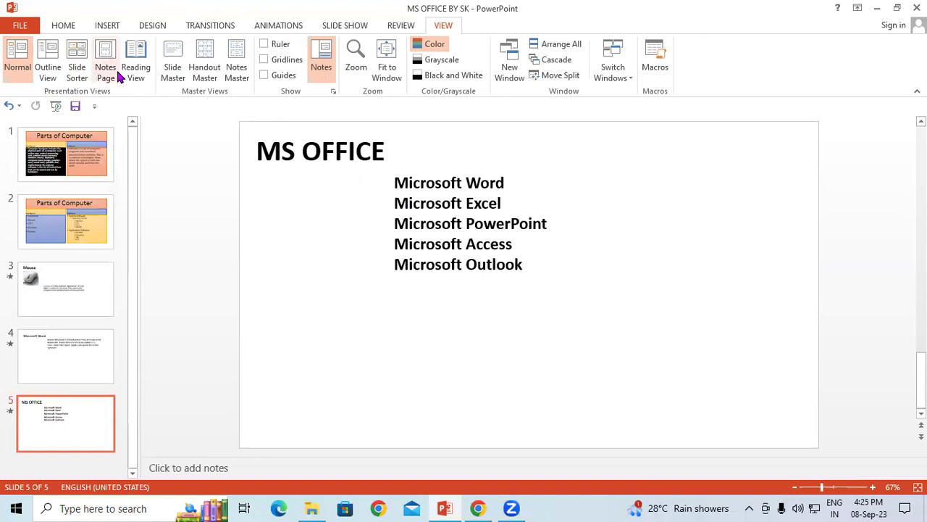
click(28, 176)
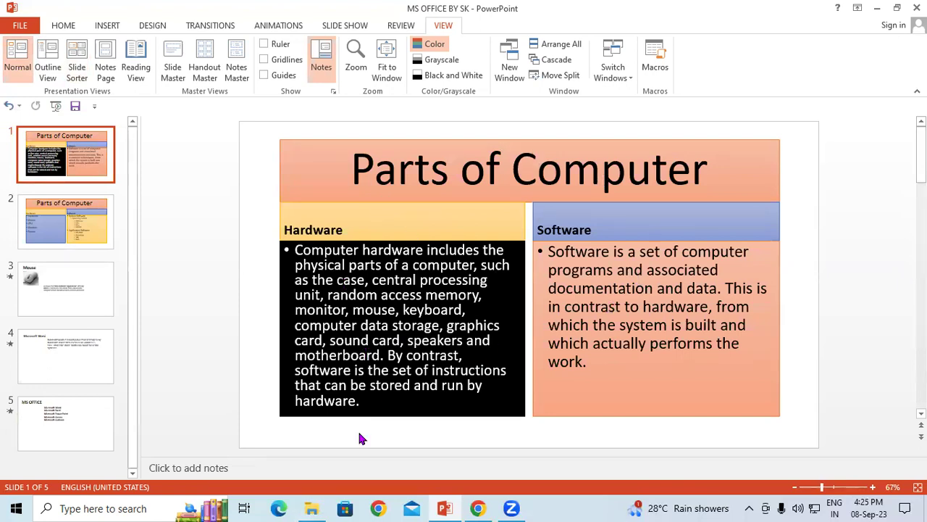
click(104, 65)
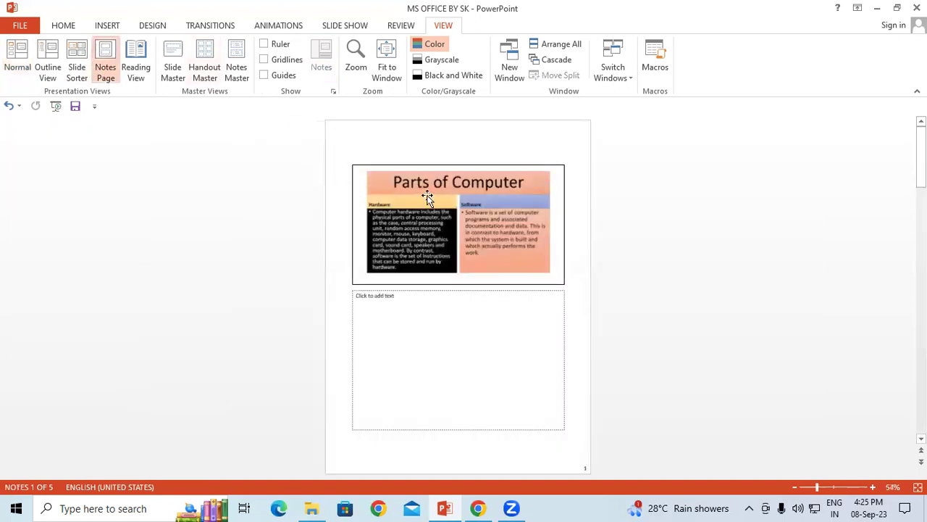
click(392, 299)
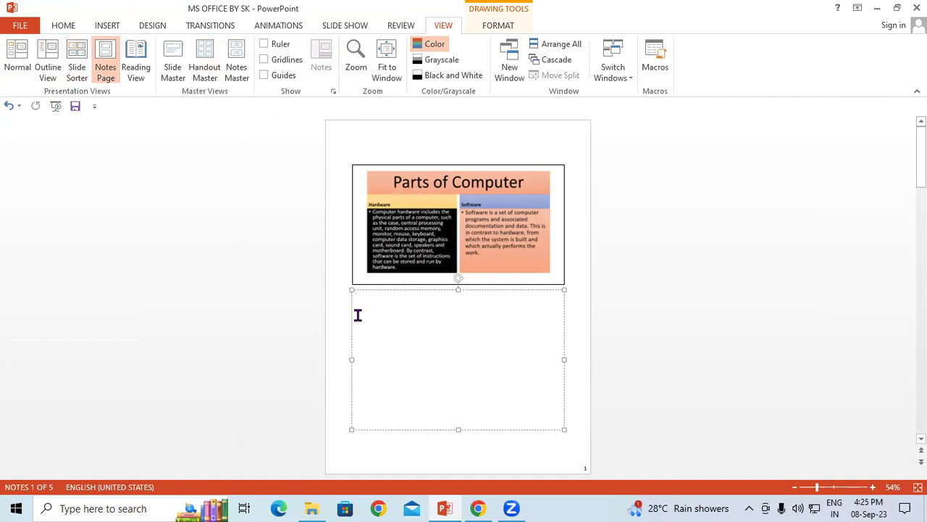
text(ddddddd)
click(17, 64)
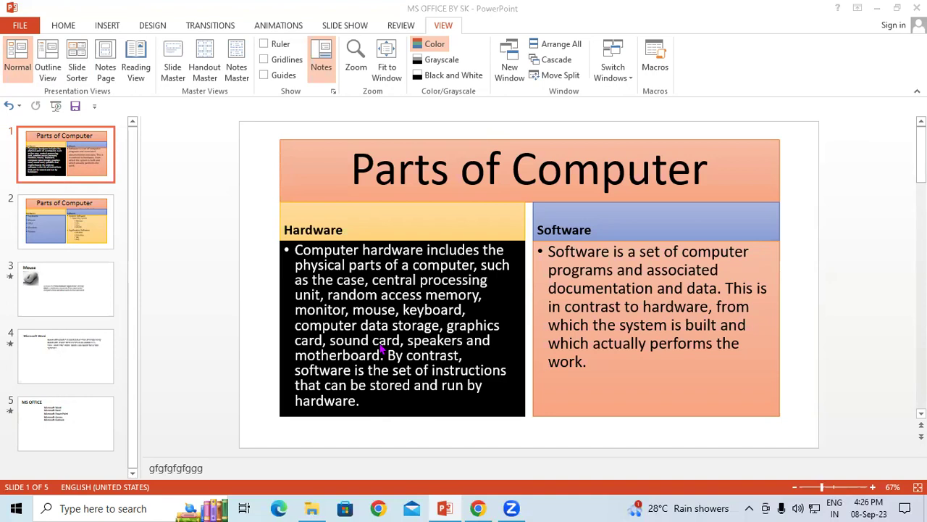
click(19, 62)
Preview the deck in Reading View, step forward and back one slide, then exit.
click(136, 64)
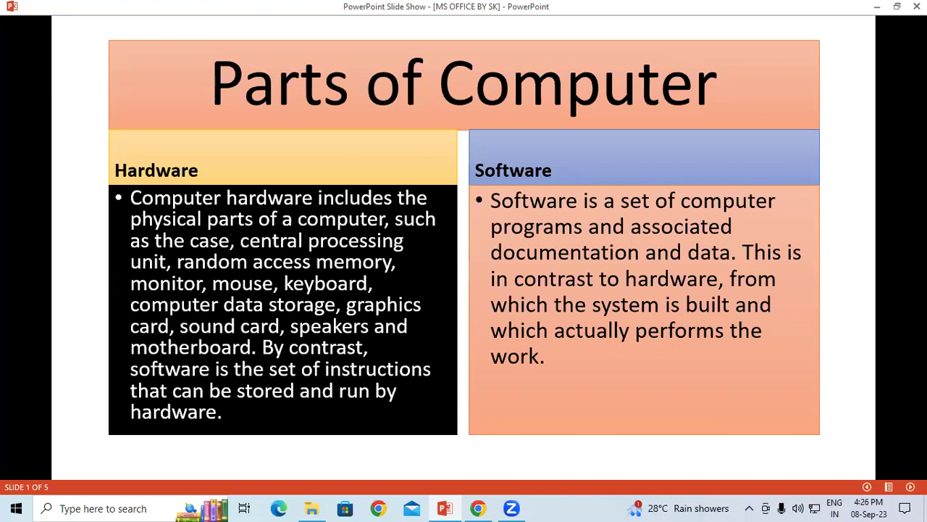
key(Right)
key(Right)
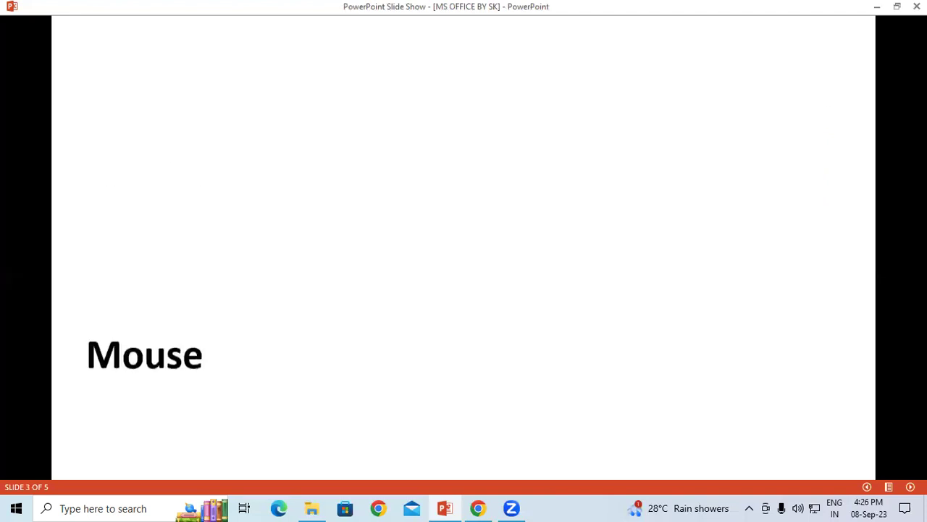
key(Left)
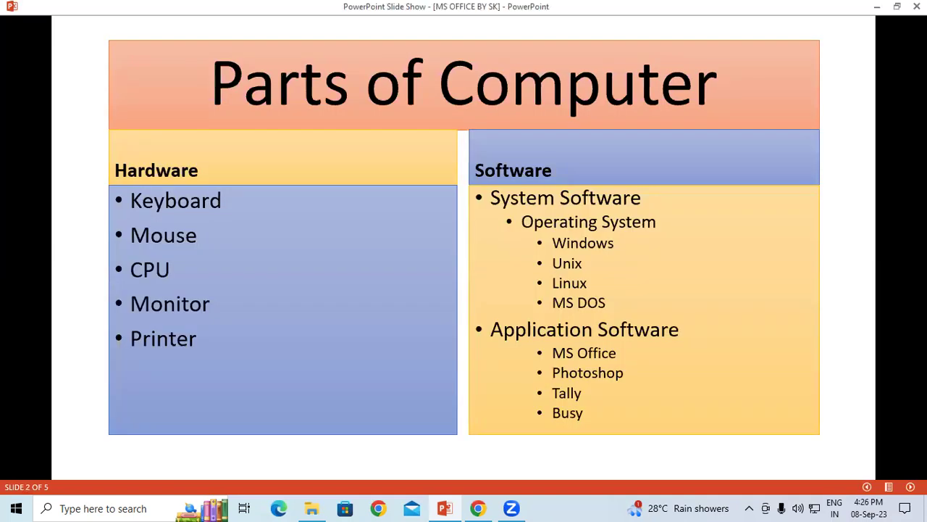
key(Escape)
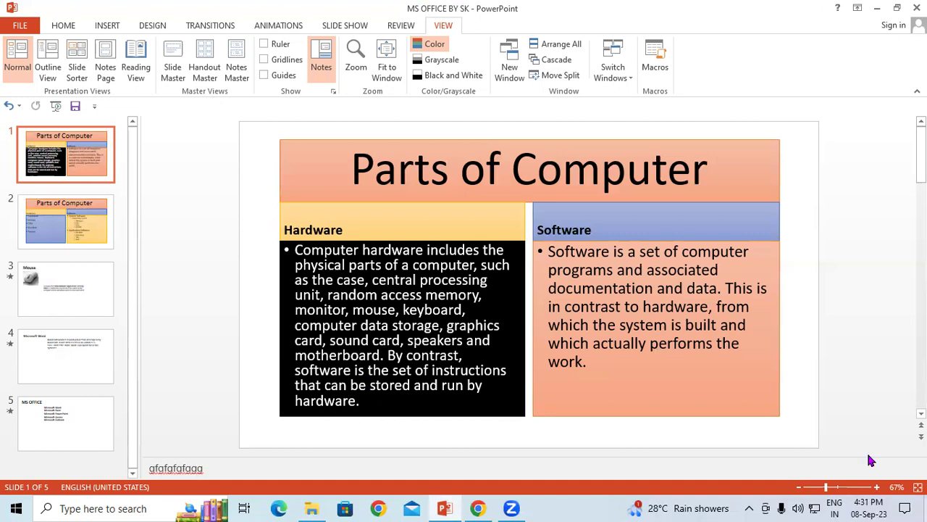
Enter Slide Master view and browse down the layouts to the vertical text layout.
click(173, 61)
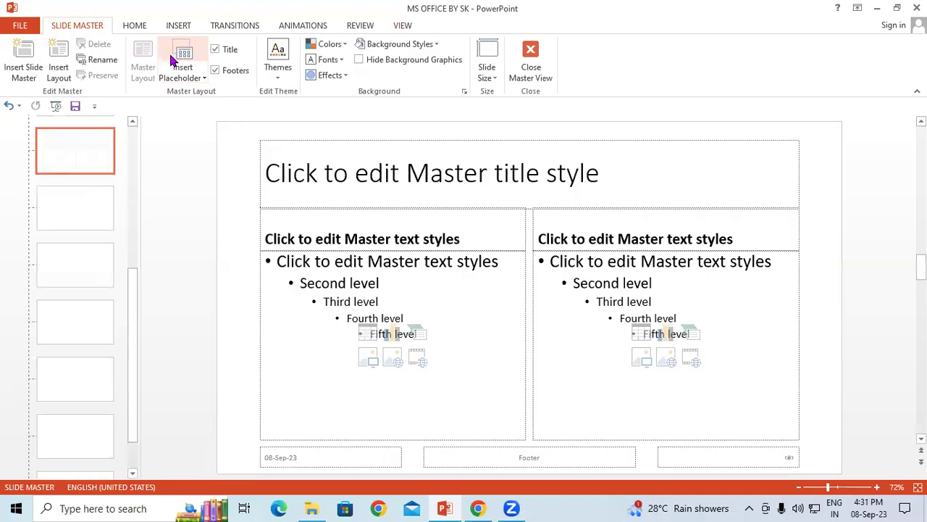
click(40, 149)
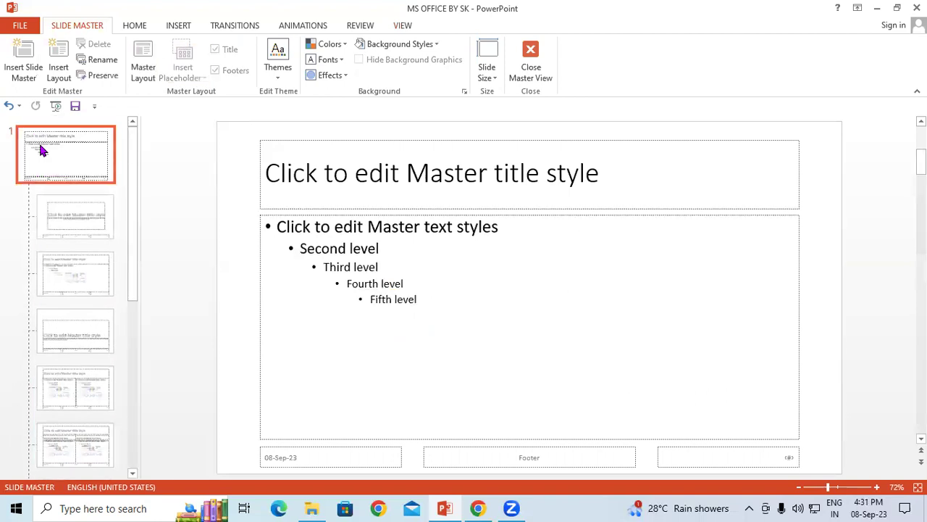
click(80, 224)
click(69, 275)
click(59, 332)
click(55, 399)
scroll(58, 397, down, 5)
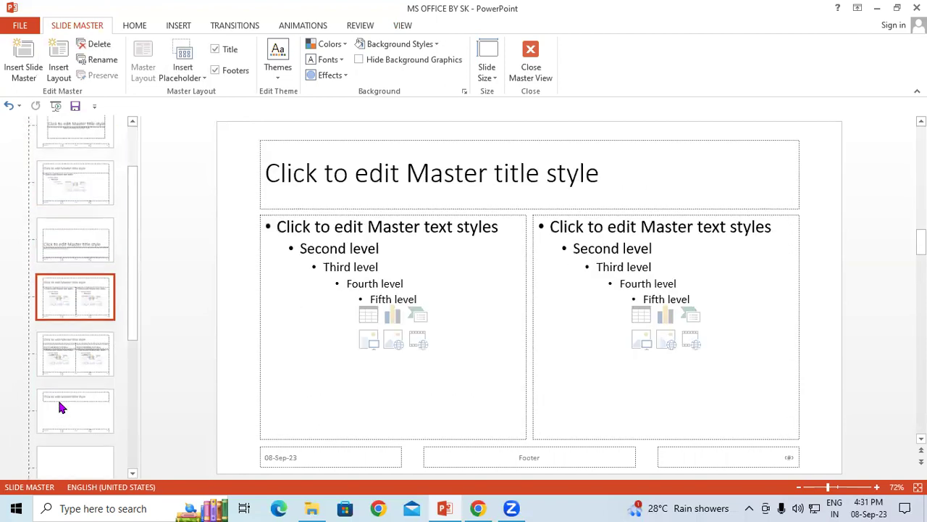
click(64, 434)
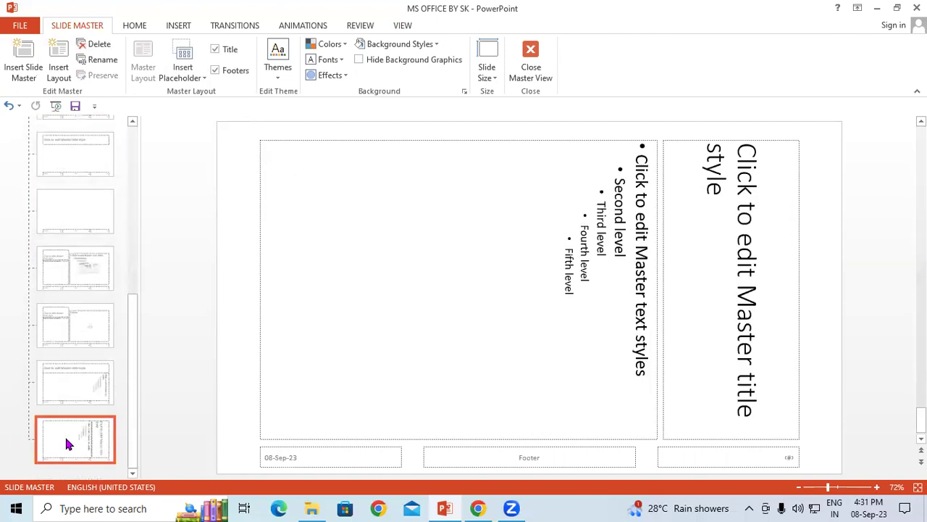
Browse back up through the layouts and select the top Office Theme slide master.
click(82, 364)
click(81, 269)
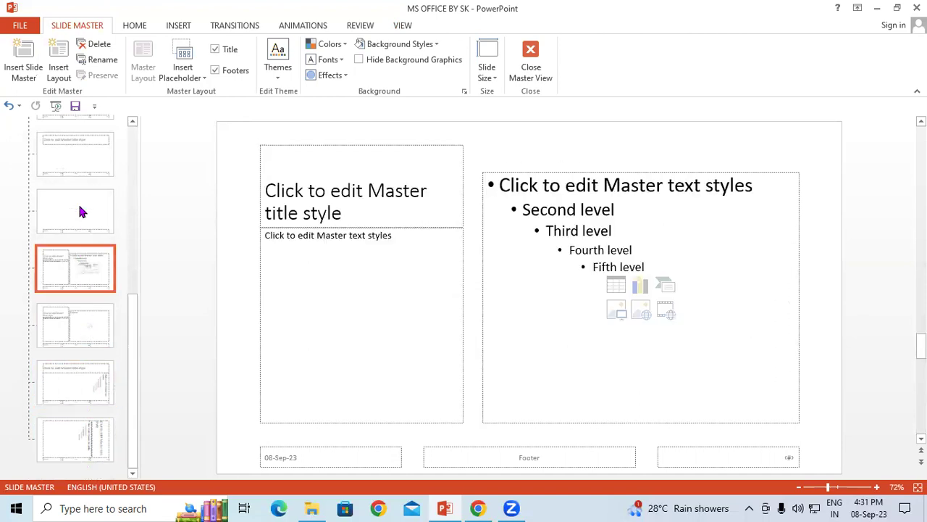
click(79, 210)
click(79, 167)
scroll(81, 166, up, 3)
scroll(82, 168, up, 3)
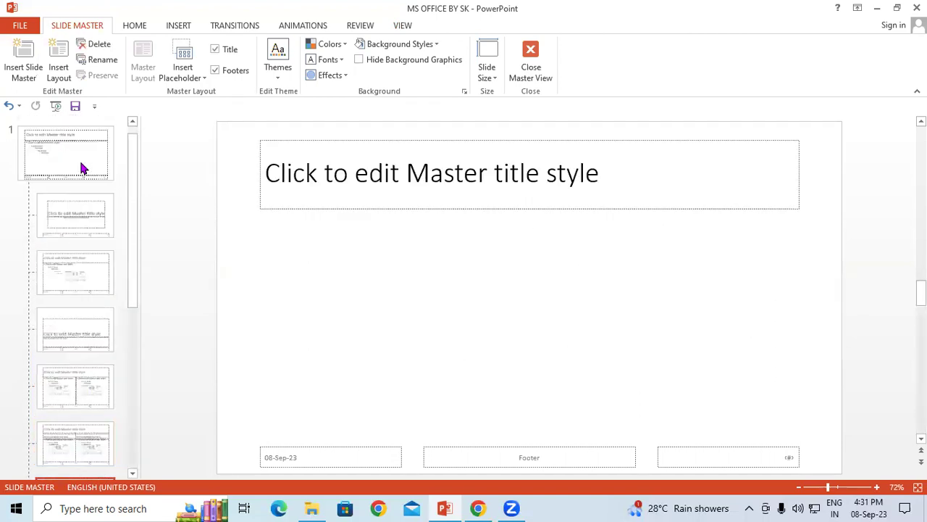
click(62, 148)
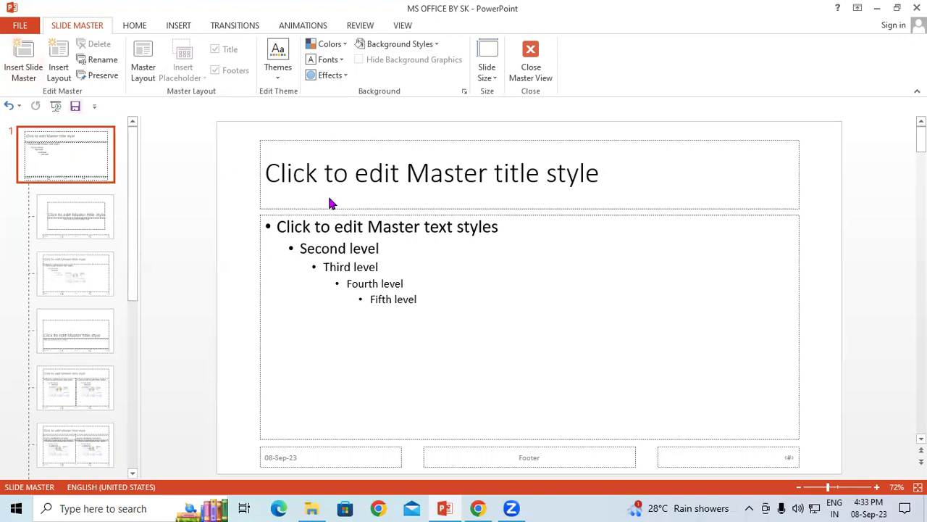
Retitle the master 'Computer Memory' and the Title Slide layout 'Primary Memory'.
click(526, 172)
drag(613, 176, 225, 180)
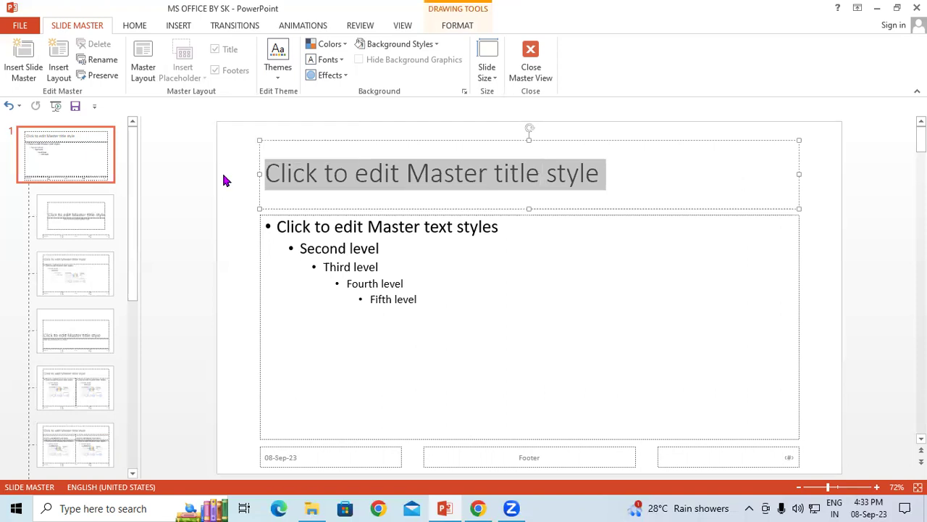
text(Computer )
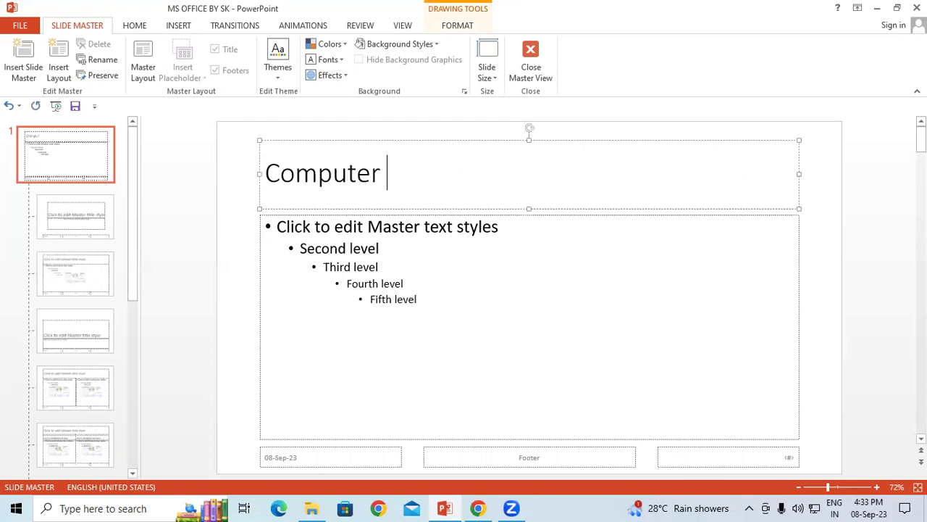
text(Memory)
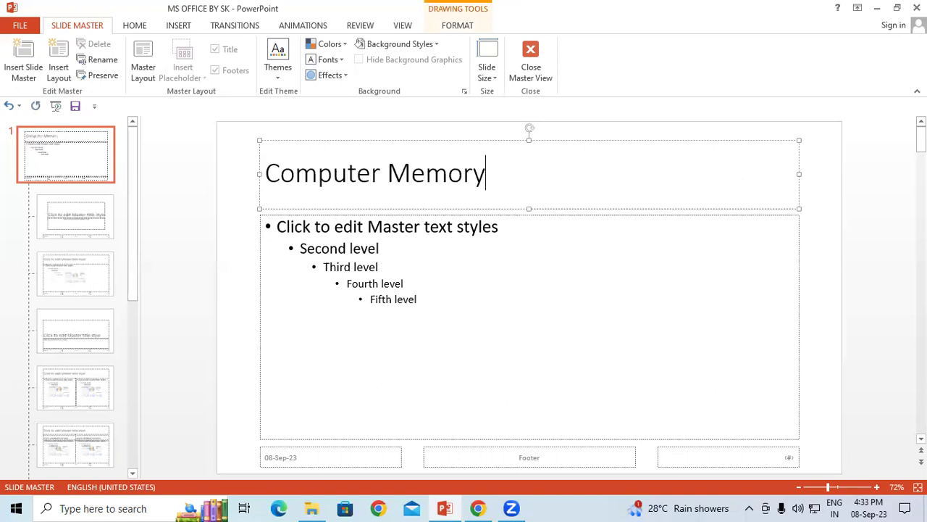
click(49, 220)
click(456, 279)
drag(302, 277, 757, 277)
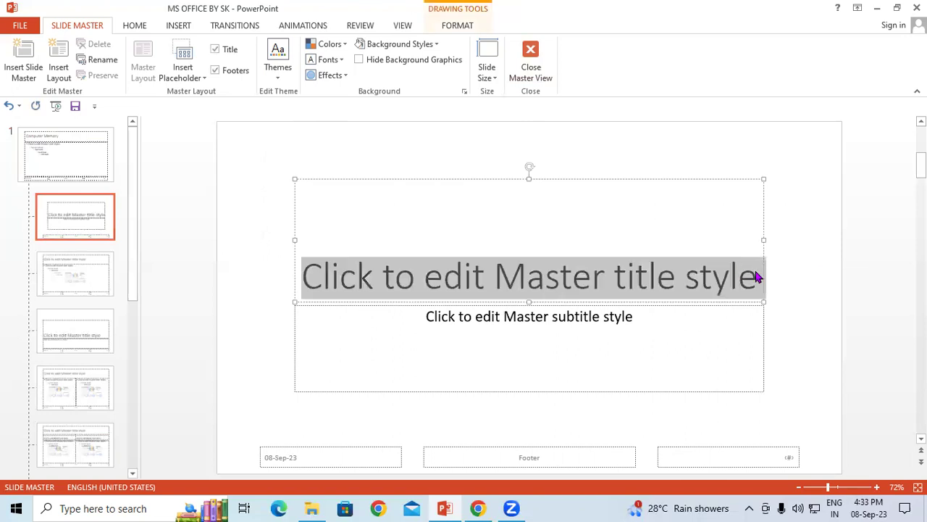
text(Prima)
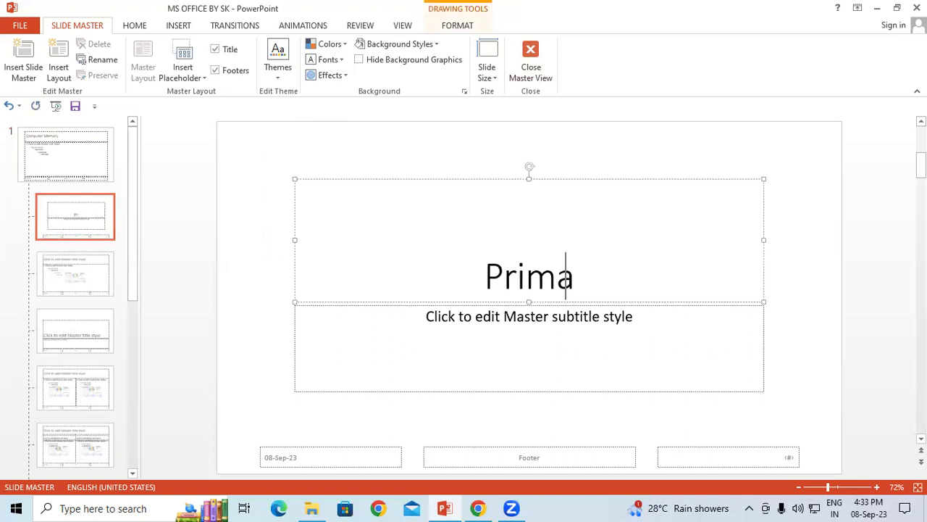
text(ry Memory)
Retitle the third layout 'Secondary Memory', correcting typos, and check it against the master.
click(72, 279)
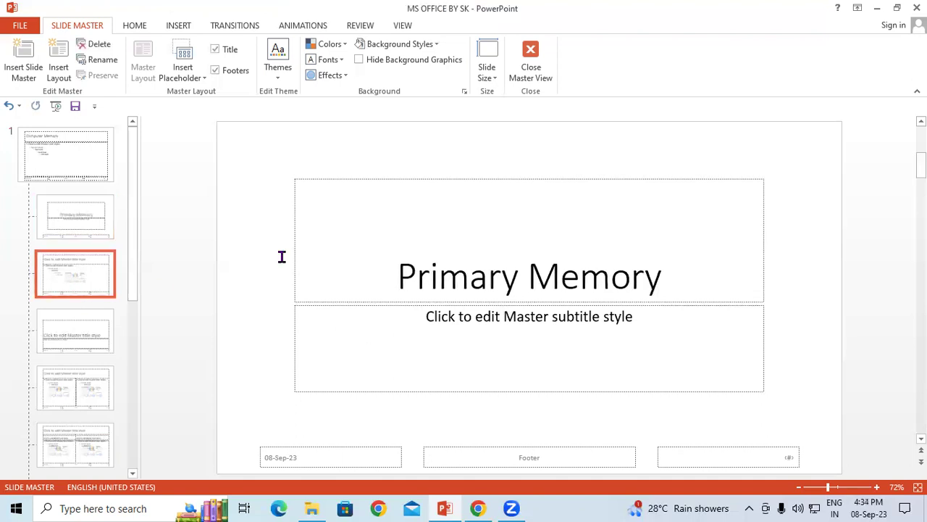
drag(596, 177, 205, 166)
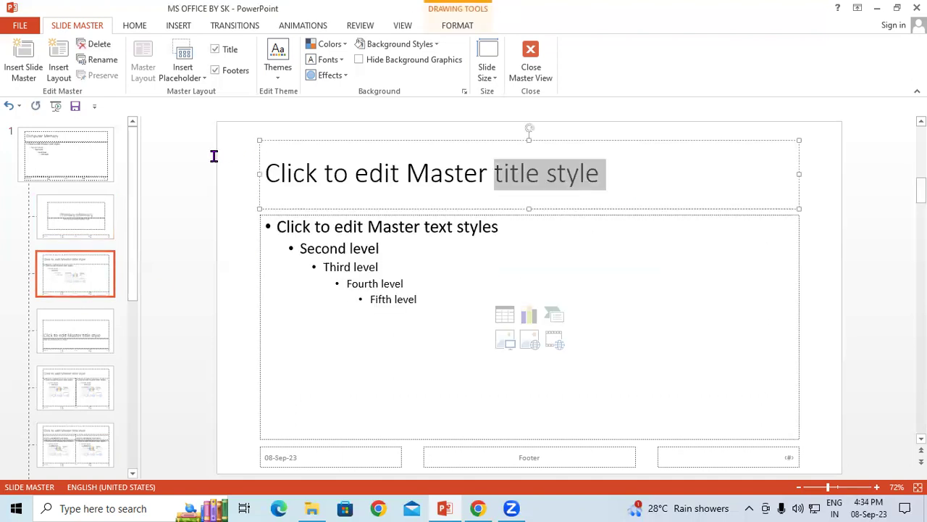
text(SE)
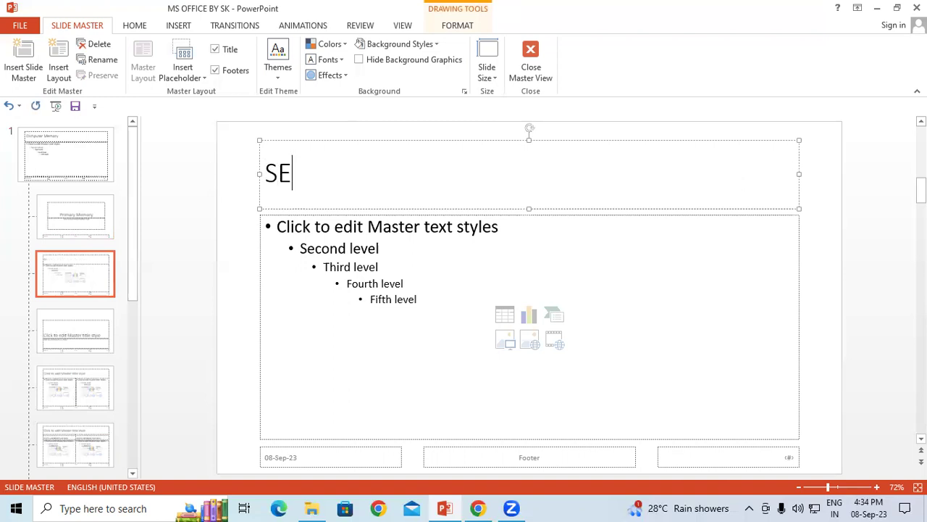
key(BackSpace)
text(econdary)
text( oi)
key(BackSpace)
key(BackSpace)
text(Mwmo)
key(BackSpace)
key(BackSpace)
key(BackSpace)
text(emory)
click(74, 154)
click(70, 254)
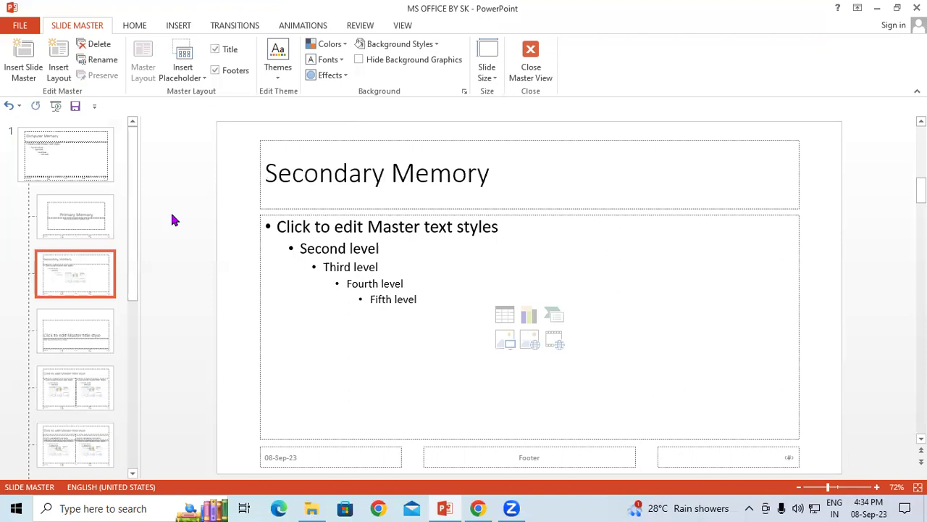
click(51, 139)
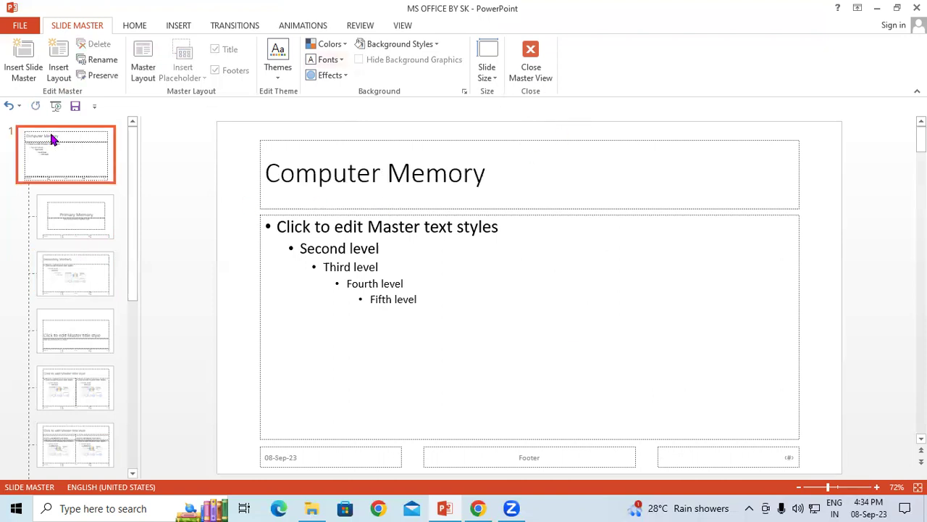
Colour the master's Computer Memory title red from the Home tab.
click(120, 25)
click(295, 178)
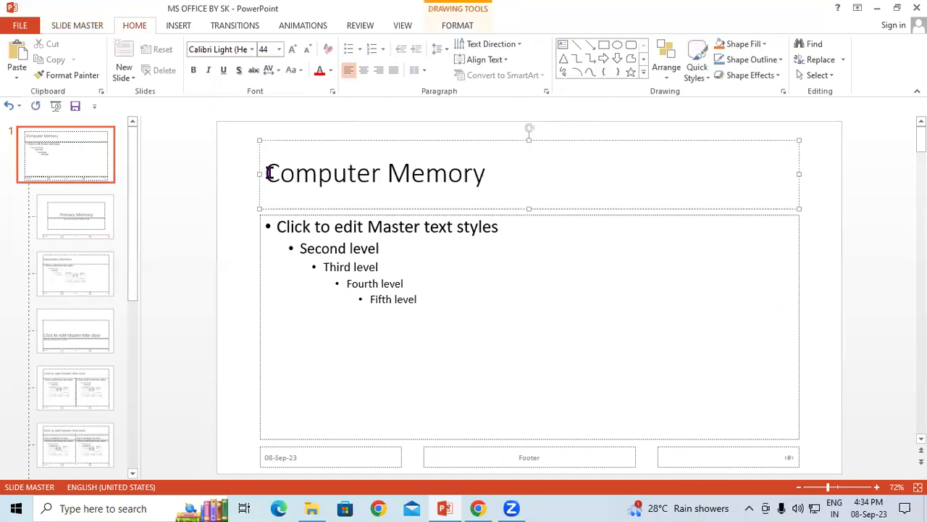
drag(266, 173, 509, 166)
click(319, 72)
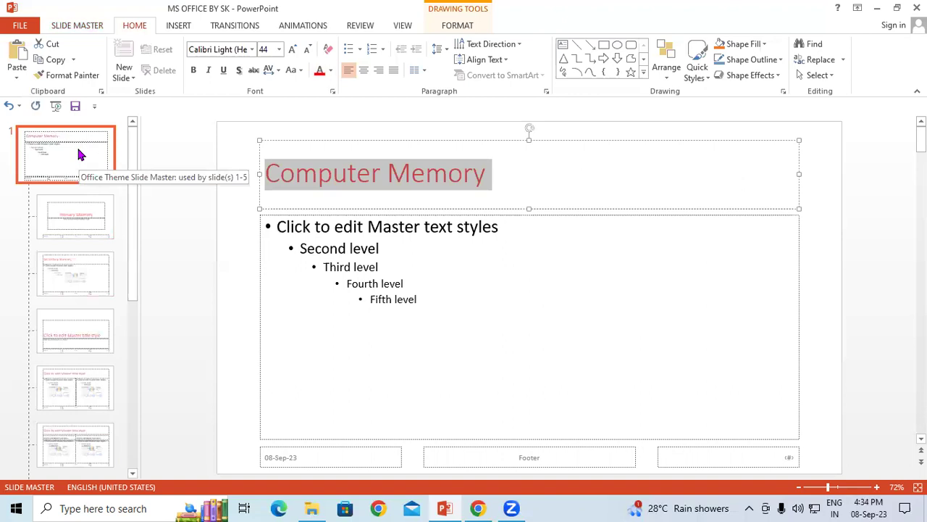
Check that the Primary Memory, Secondary Memory and following layouts now show red titles.
click(69, 215)
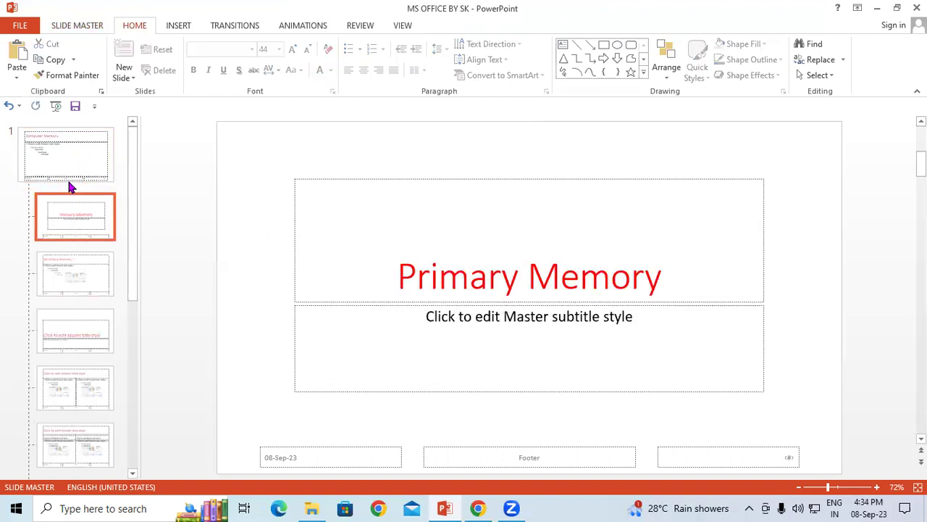
click(59, 145)
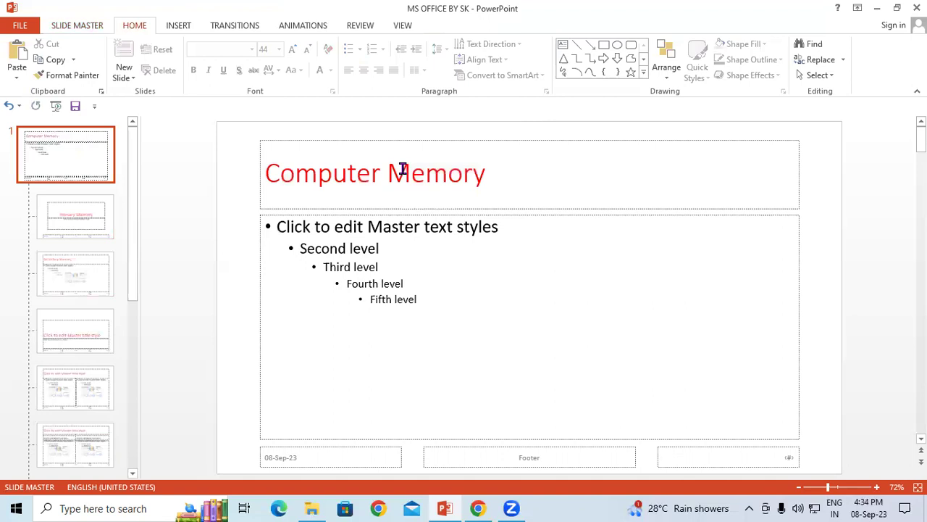
click(84, 215)
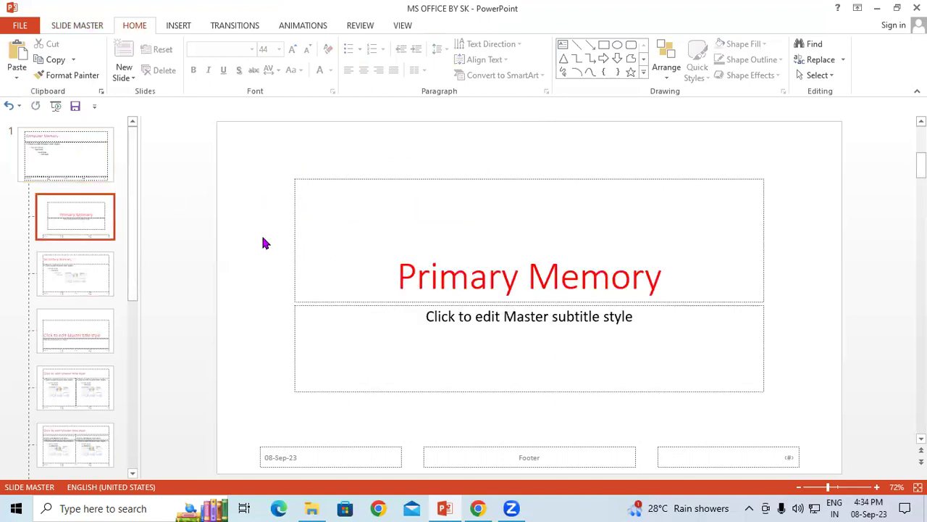
click(73, 279)
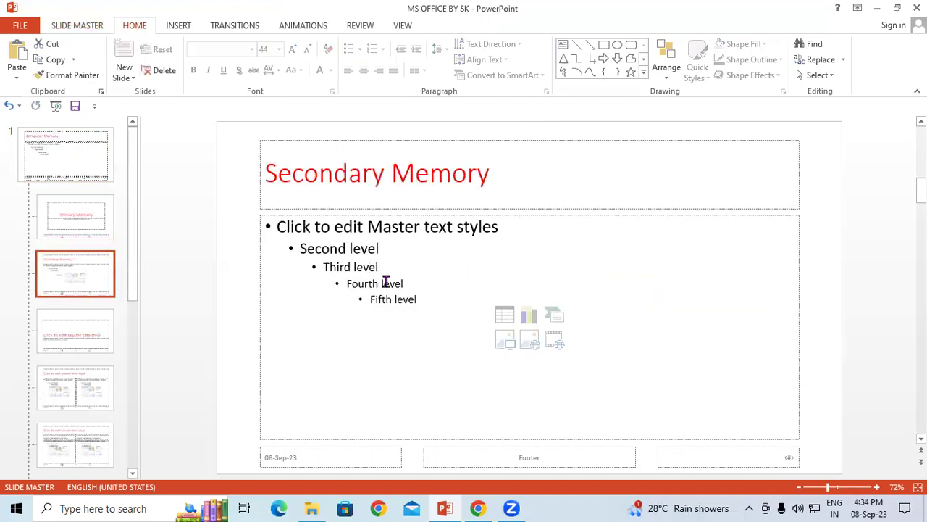
click(67, 349)
click(68, 384)
scroll(76, 362, down, 2)
click(73, 341)
click(84, 417)
Review the remaining layouts down to the Picture layout, then open the Secondary Memory layout.
scroll(89, 419, down, 1)
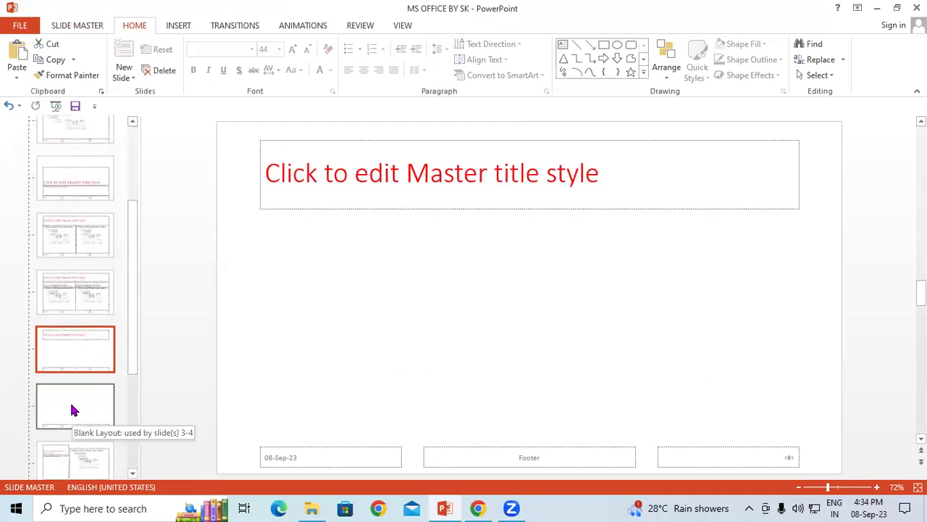
scroll(69, 391, down, 1)
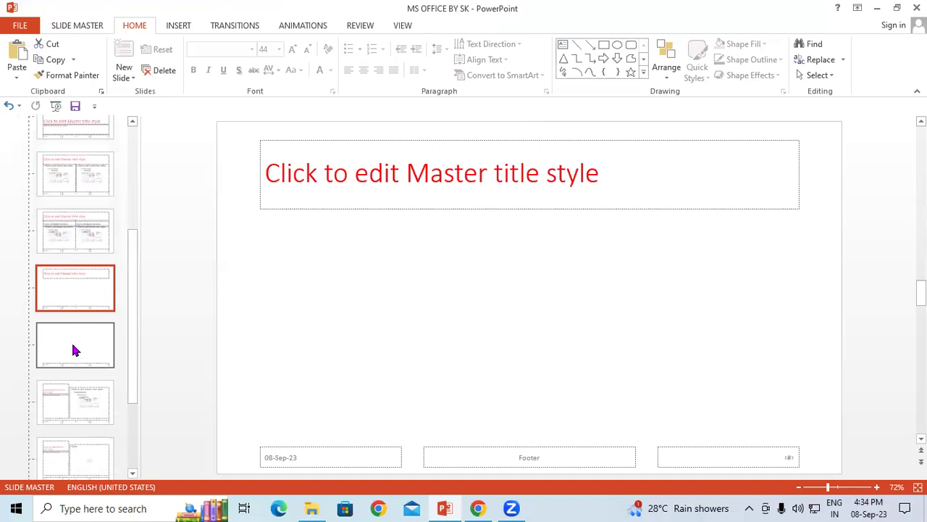
click(71, 341)
click(73, 405)
click(87, 446)
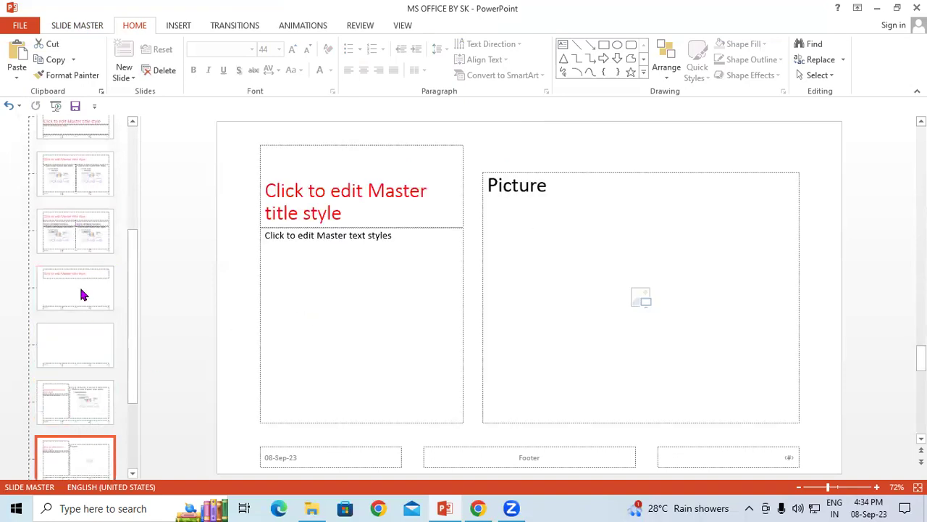
scroll(79, 285, down, 2)
scroll(78, 281, down, 2)
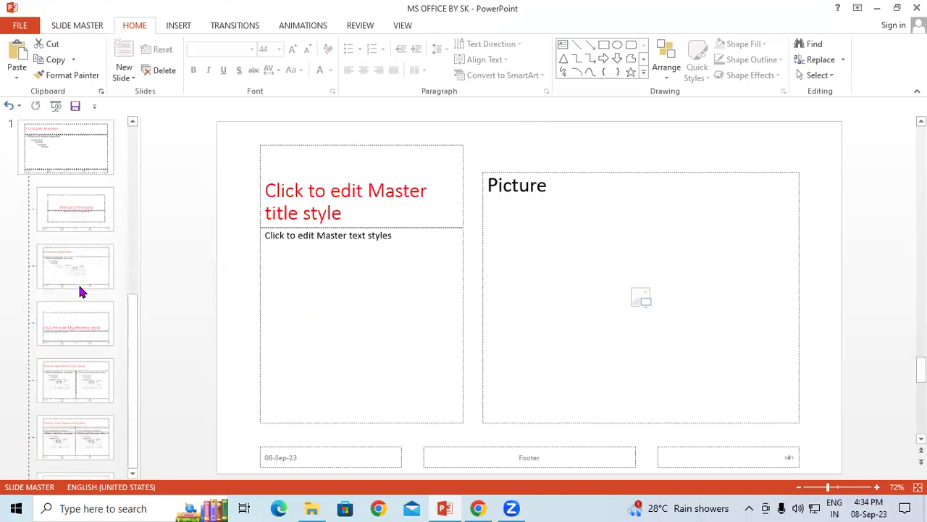
click(43, 165)
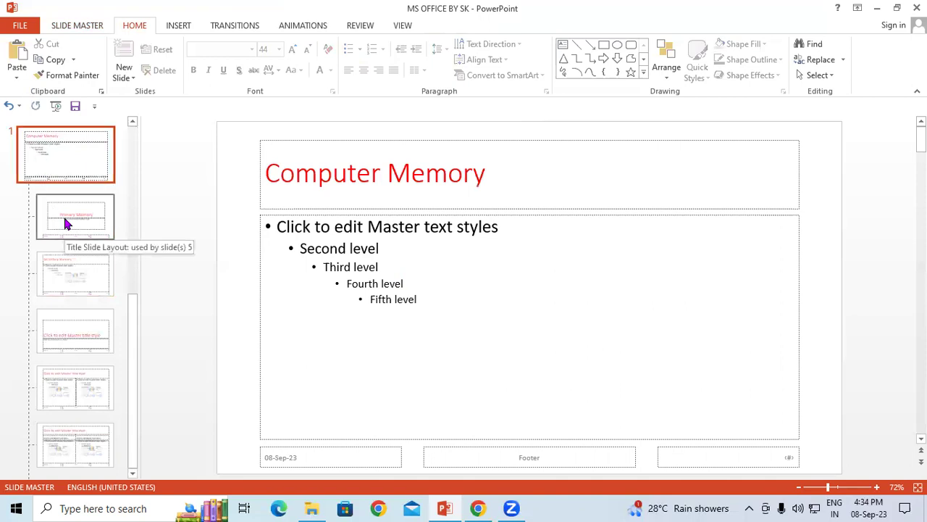
click(63, 214)
click(39, 150)
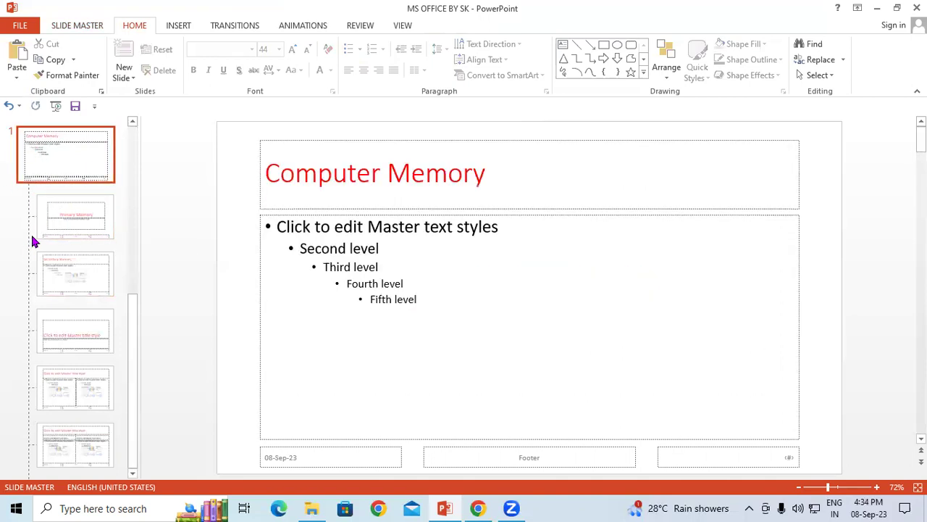
click(61, 280)
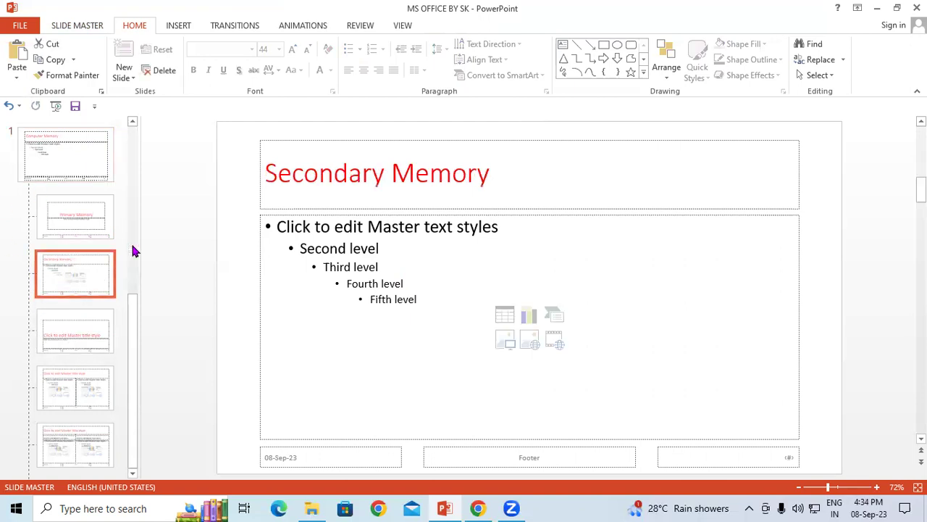
Colour the Secondary Memory layout title green.
click(454, 176)
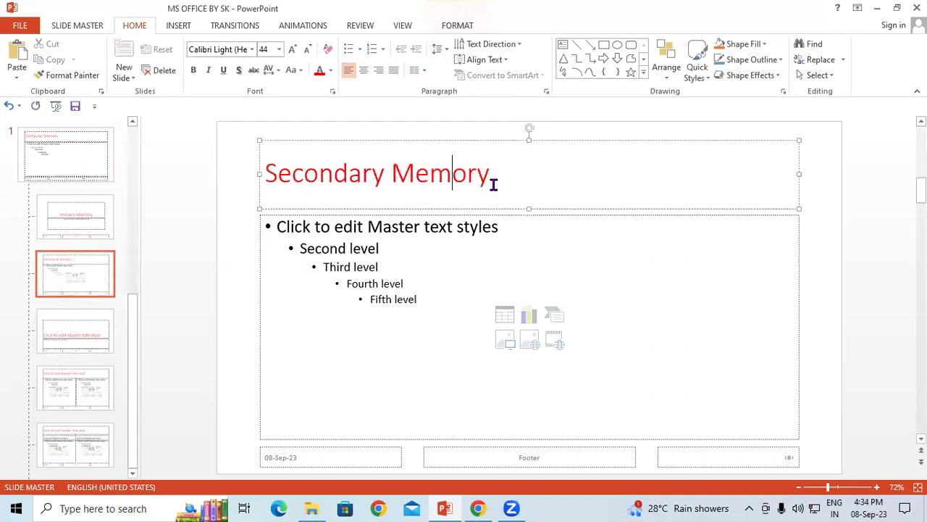
triple_click(343, 180)
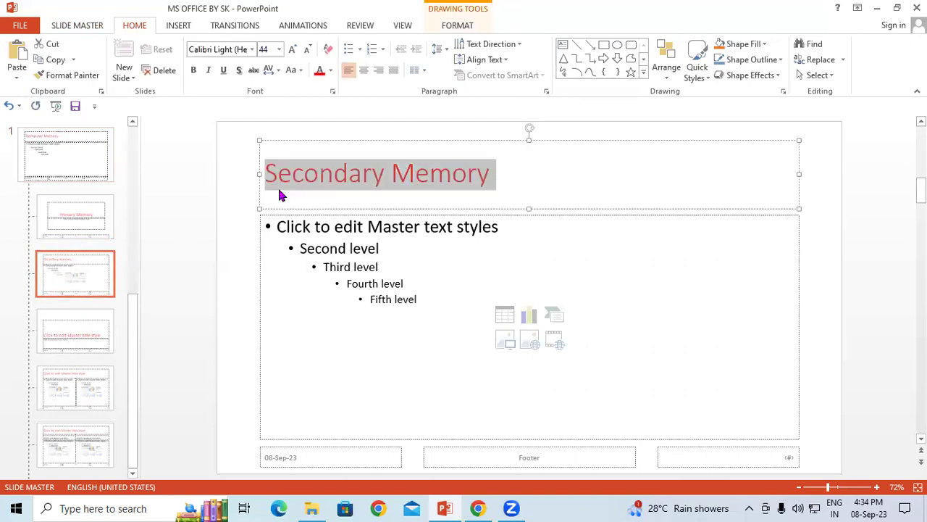
click(331, 71)
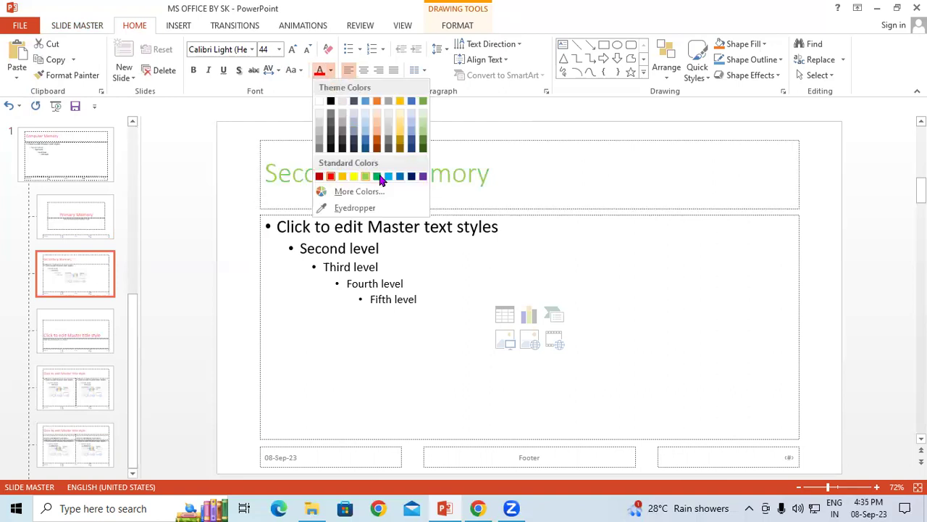
click(377, 176)
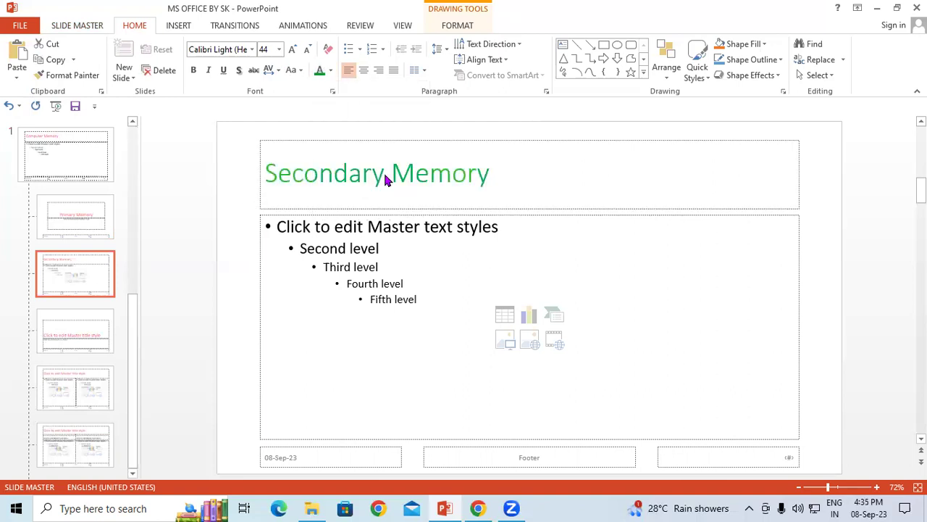
Review the Primary Memory and fourth layouts, then return to the slide master.
click(52, 147)
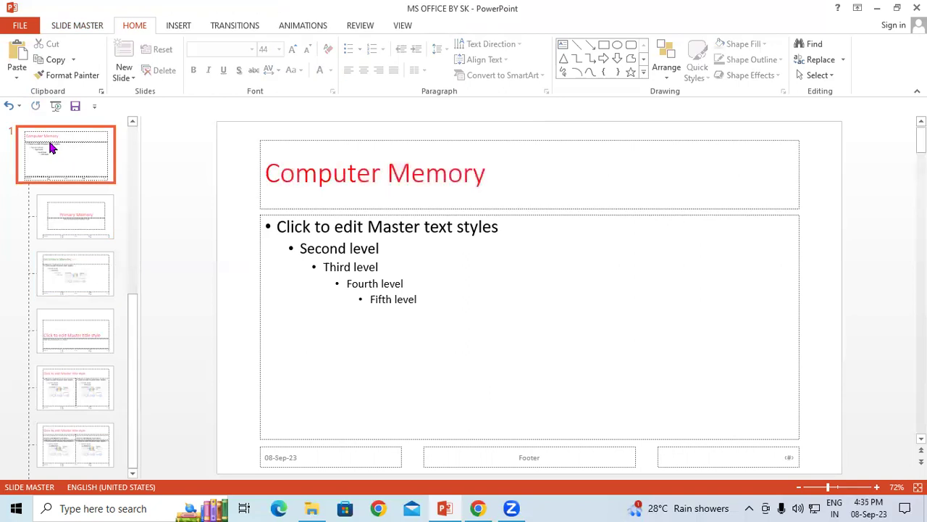
click(77, 232)
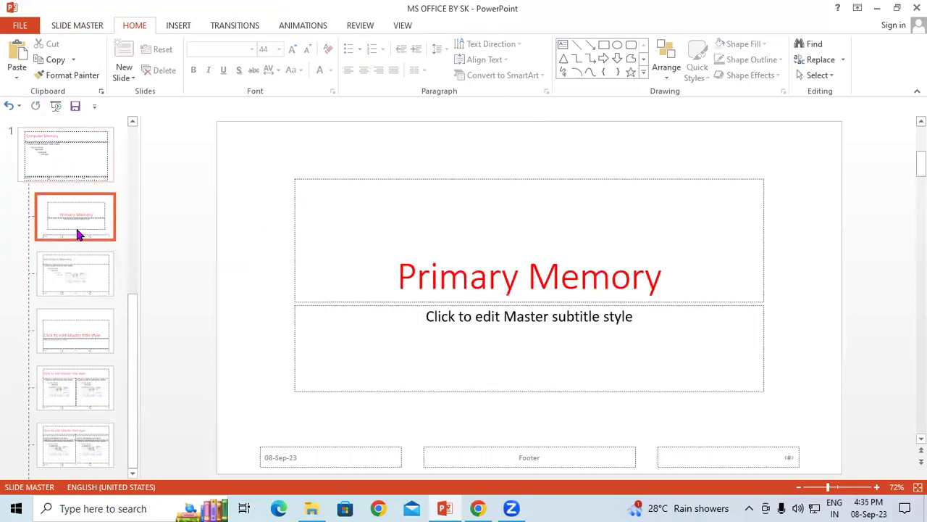
click(82, 339)
click(72, 278)
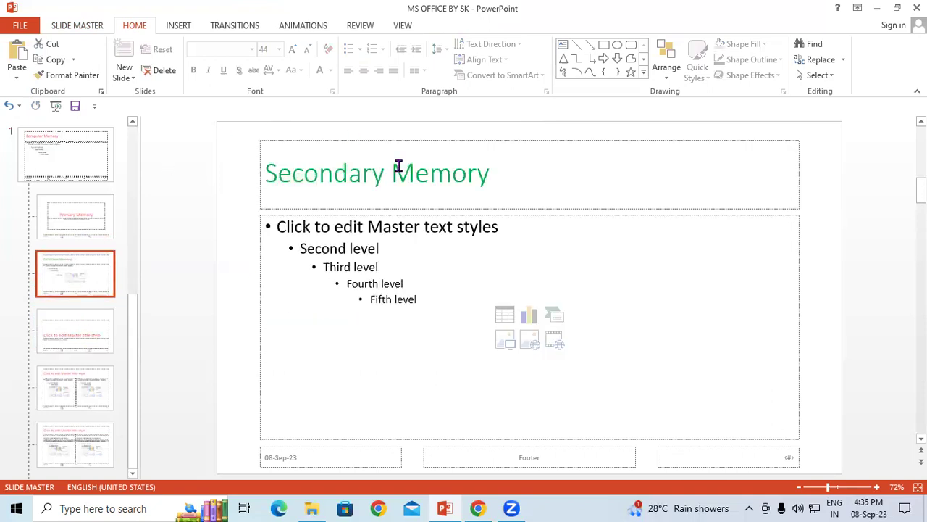
click(80, 147)
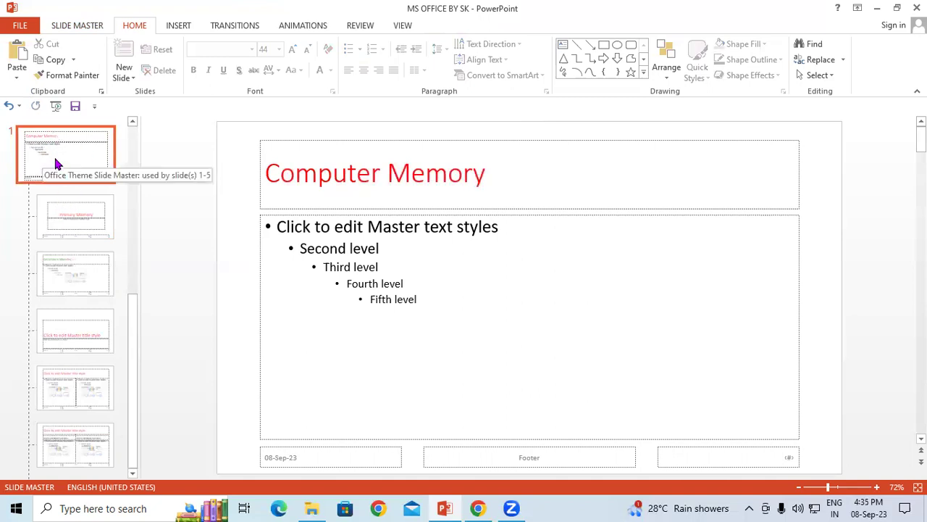
Colour the master's Computer Memory title blue from Standard Colors.
click(296, 174)
drag(268, 176, 503, 191)
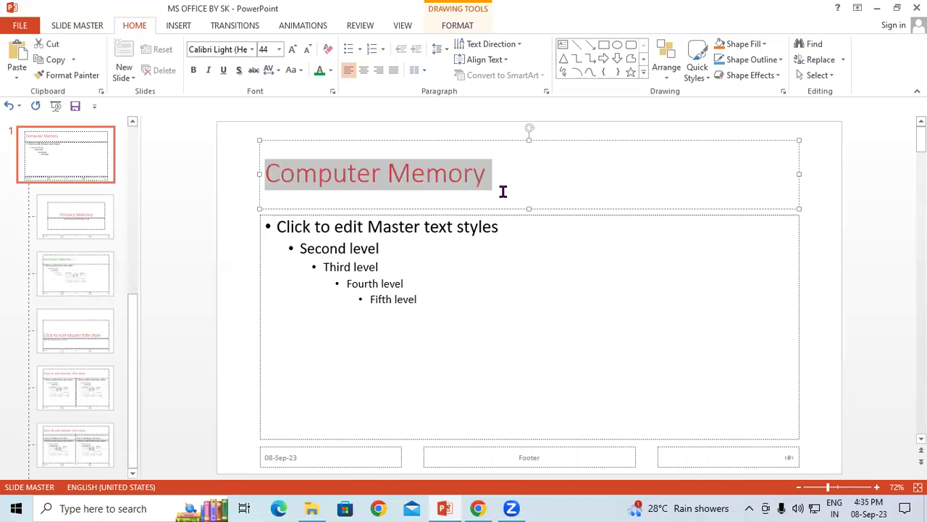
click(330, 70)
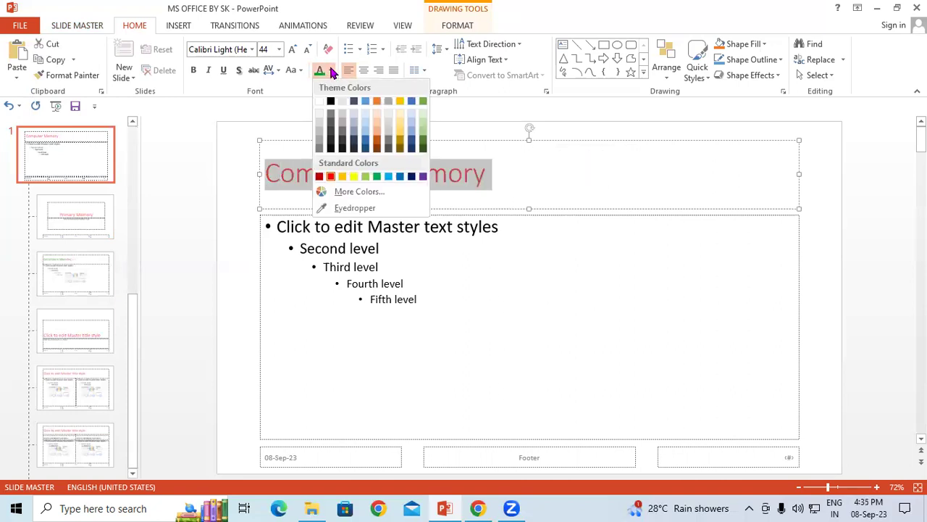
click(398, 179)
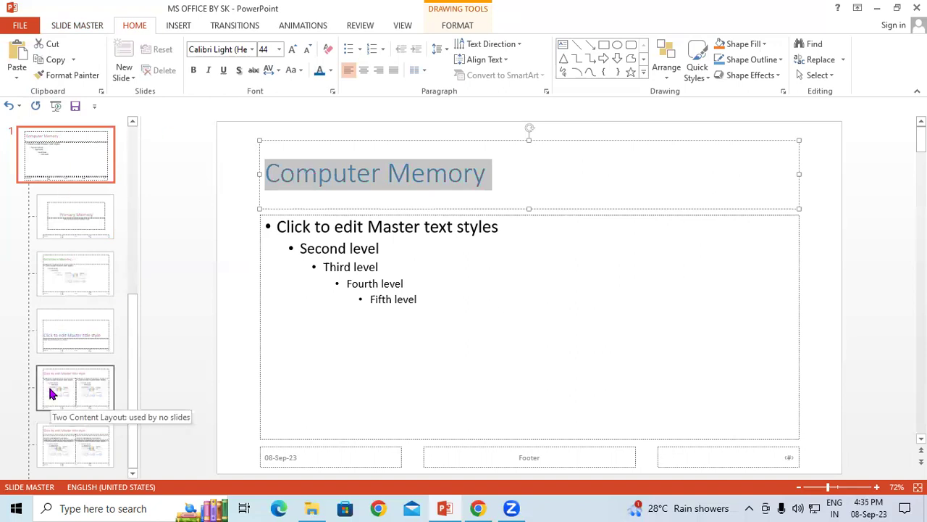
Check the Primary and Secondary Memory layouts, then return to the master.
click(56, 151)
click(70, 212)
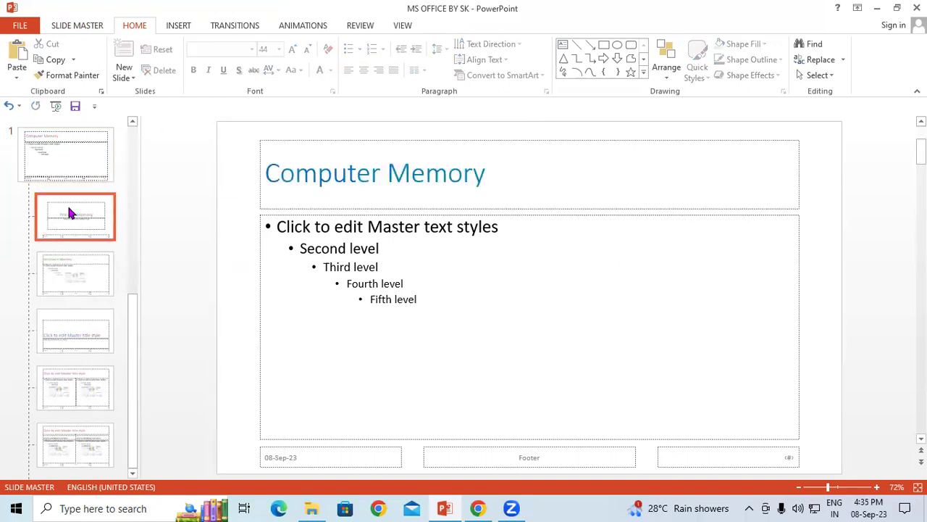
click(71, 261)
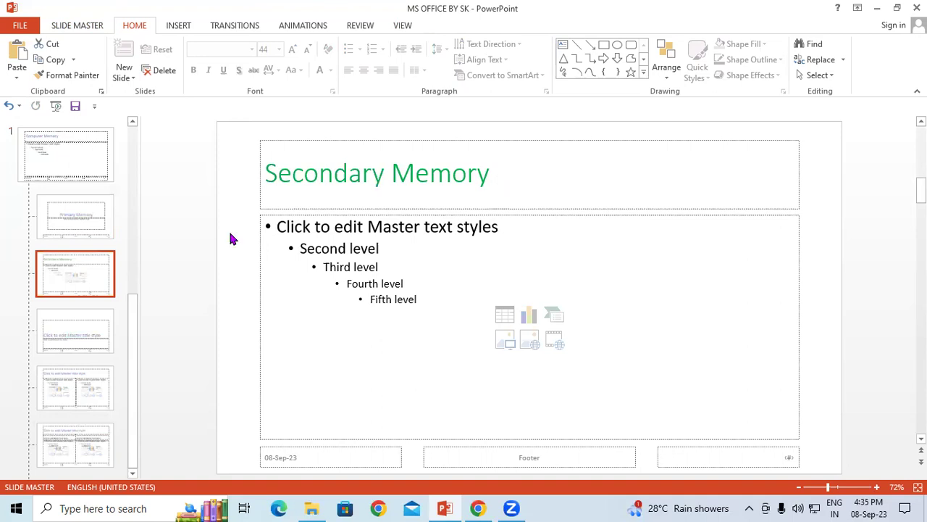
click(45, 147)
Apply an orange gradient Quick Style to the slide master's title box.
drag(132, 329, 153, 155)
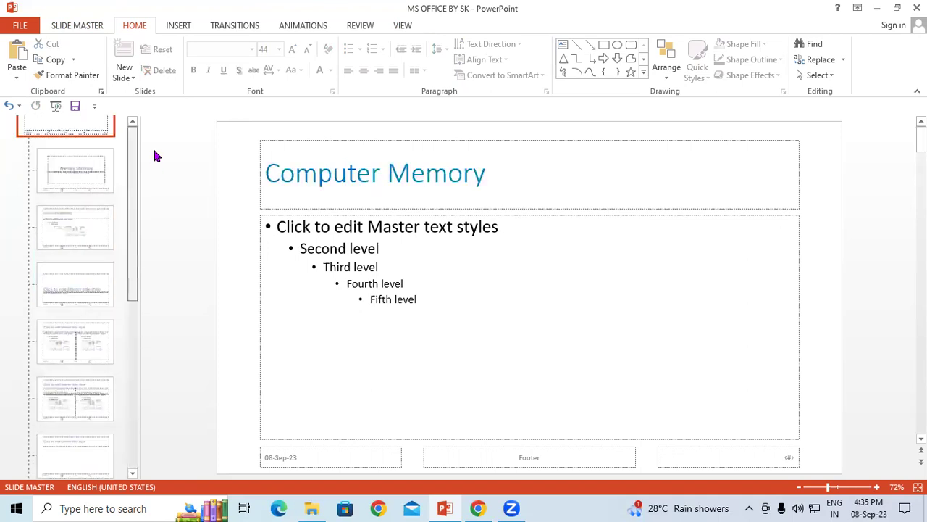
click(389, 171)
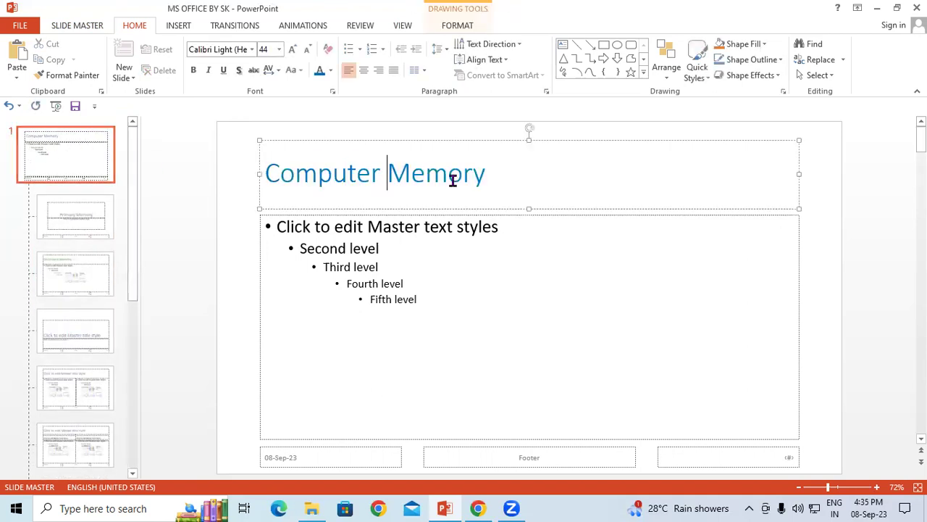
click(512, 186)
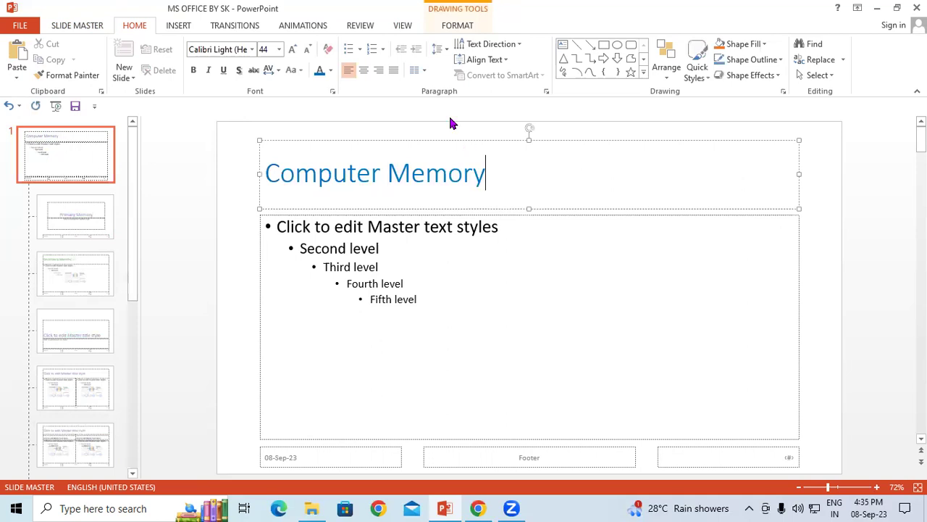
click(703, 72)
click(746, 217)
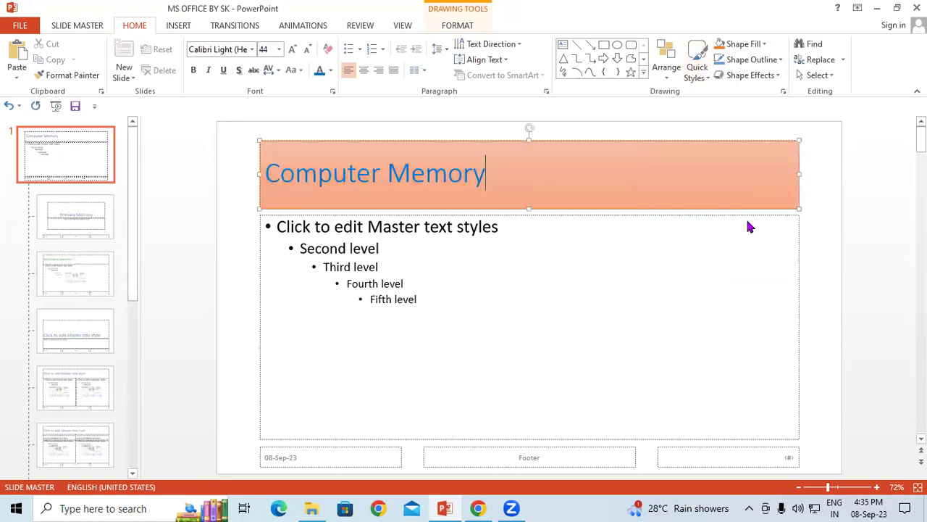
Check whether the Primary Memory and Secondary Memory layouts picked up the orange fill.
click(49, 147)
click(64, 216)
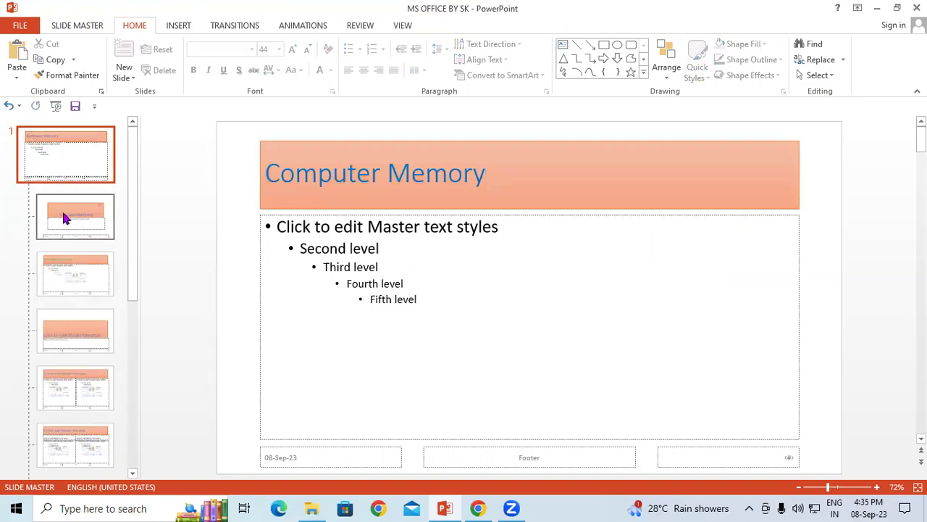
click(71, 276)
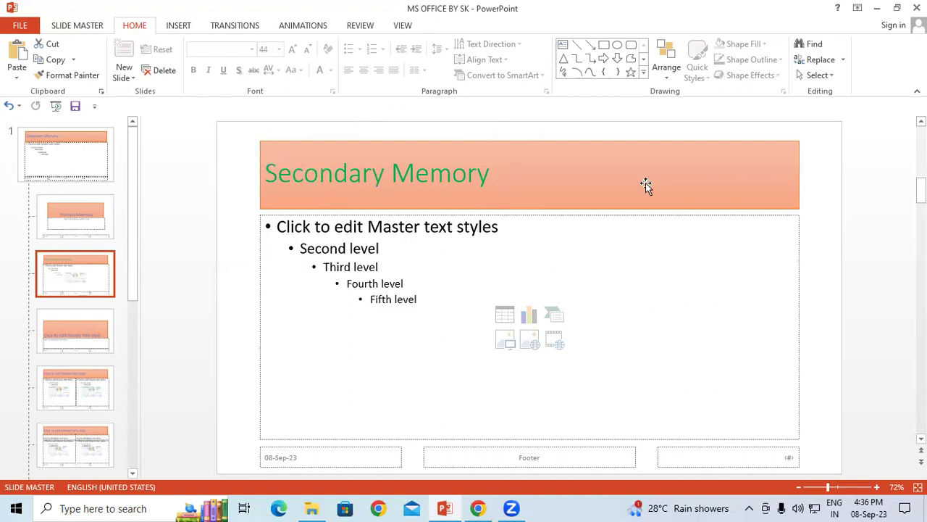
Give the Secondary Memory layout's title box a yellow shape style.
click(573, 172)
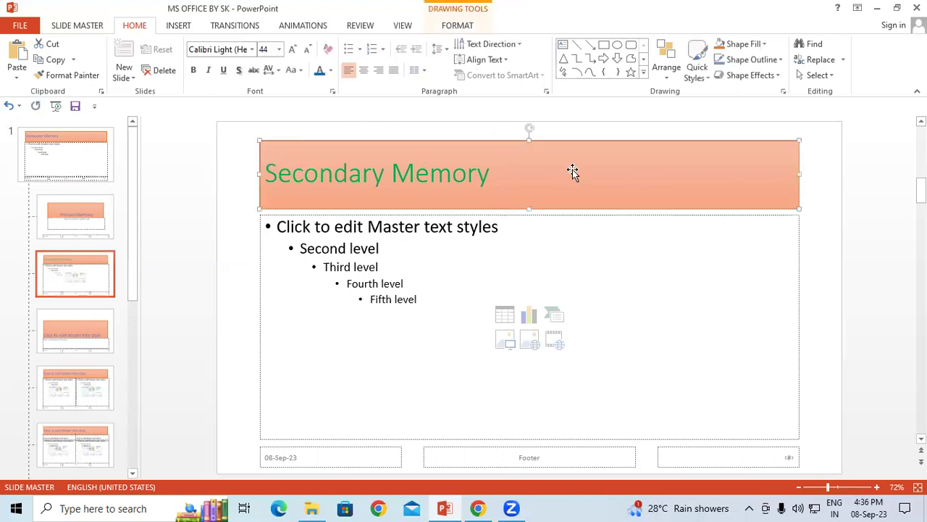
click(699, 77)
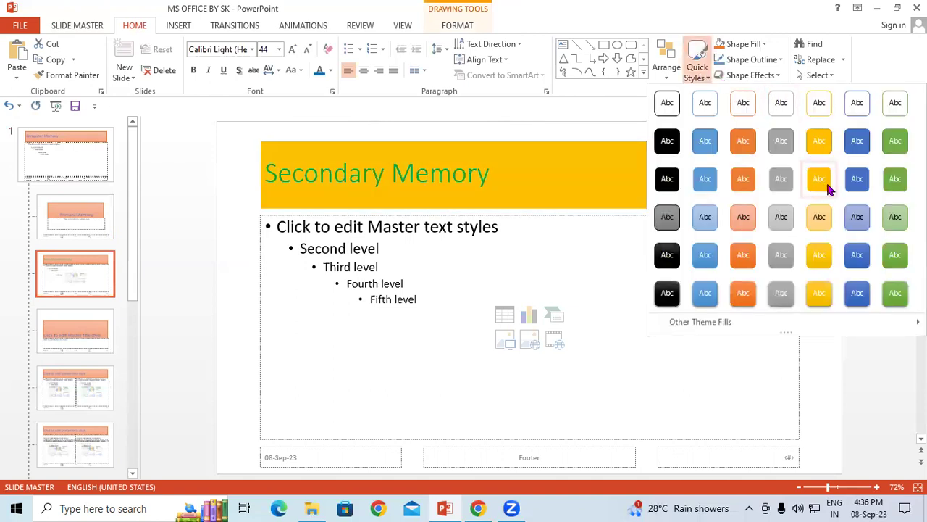
click(825, 215)
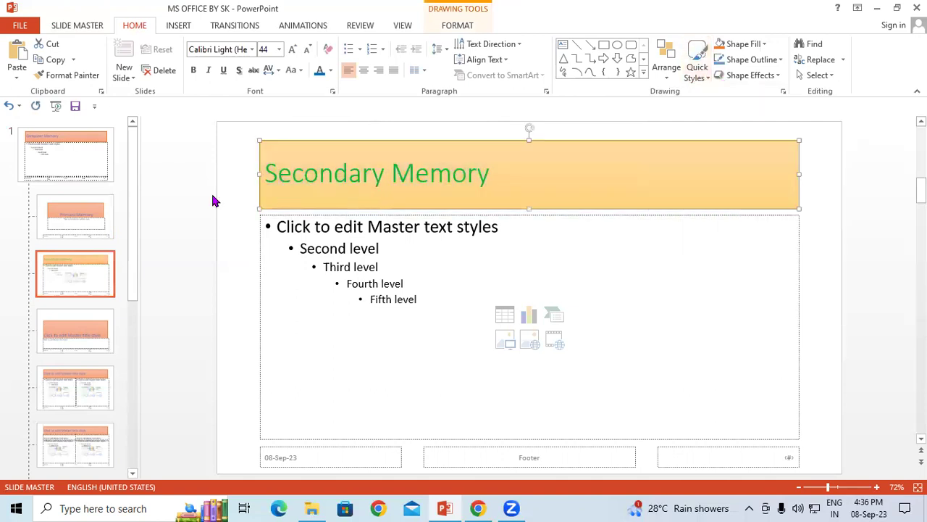
click(46, 242)
Switch the Computer Memory master title to a plain blue outline style.
click(75, 139)
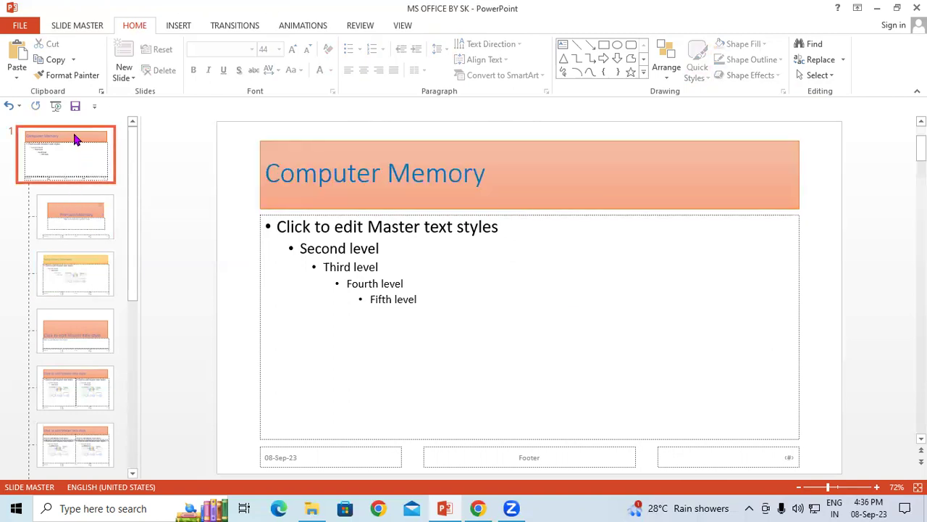
click(671, 189)
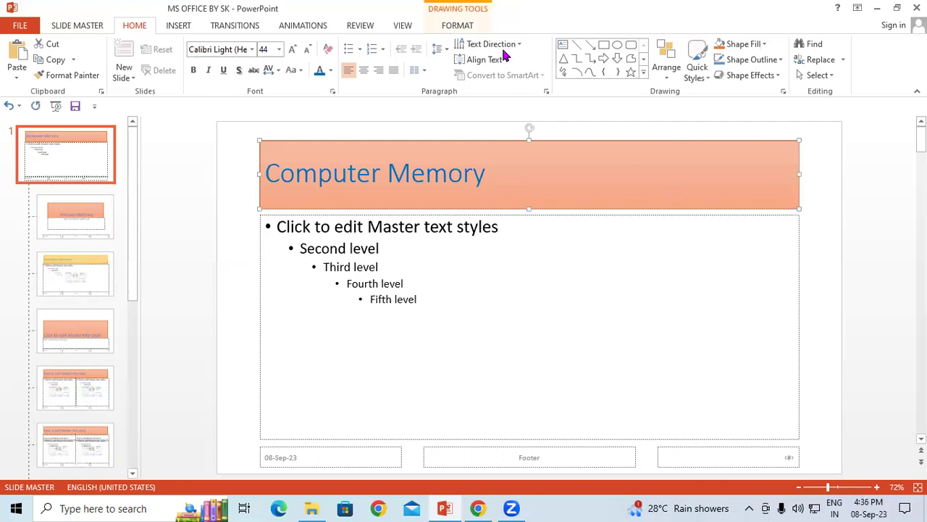
click(697, 72)
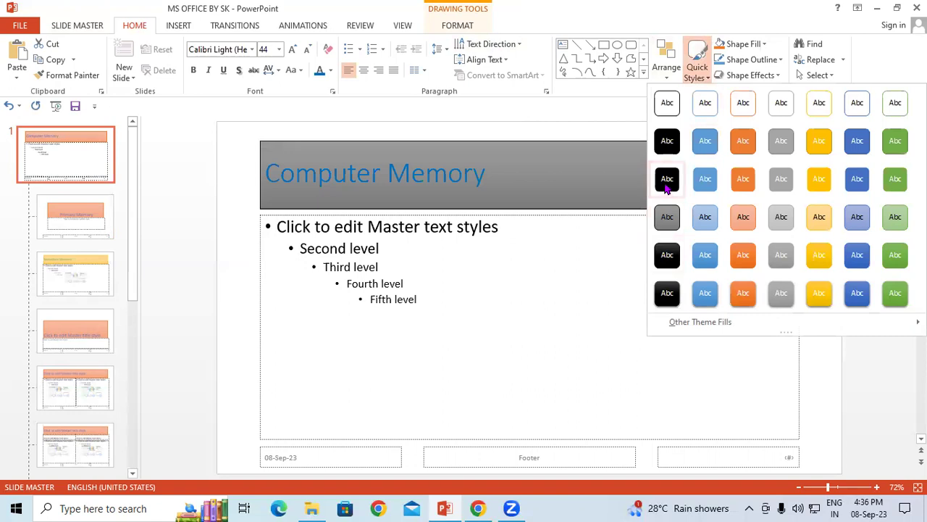
click(855, 106)
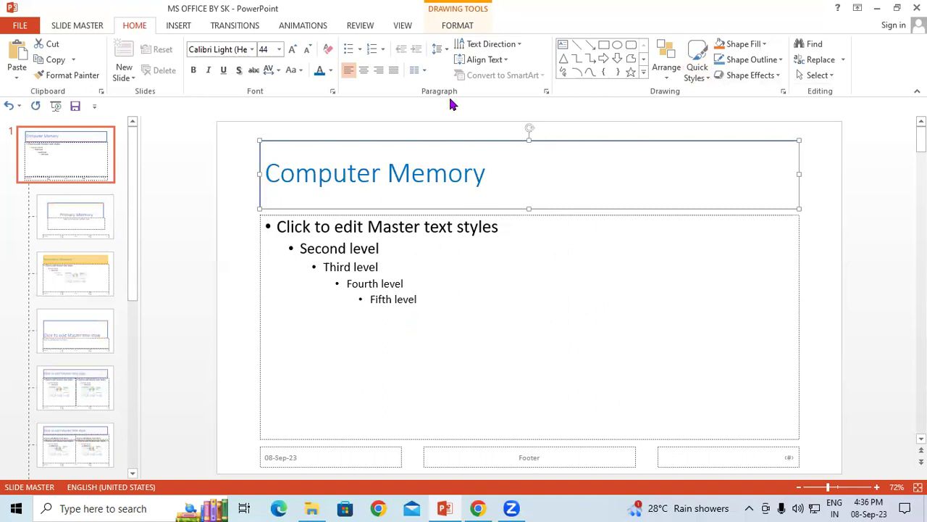
Review the Secondary Memory layout, then return to the slide master's editing options.
click(50, 272)
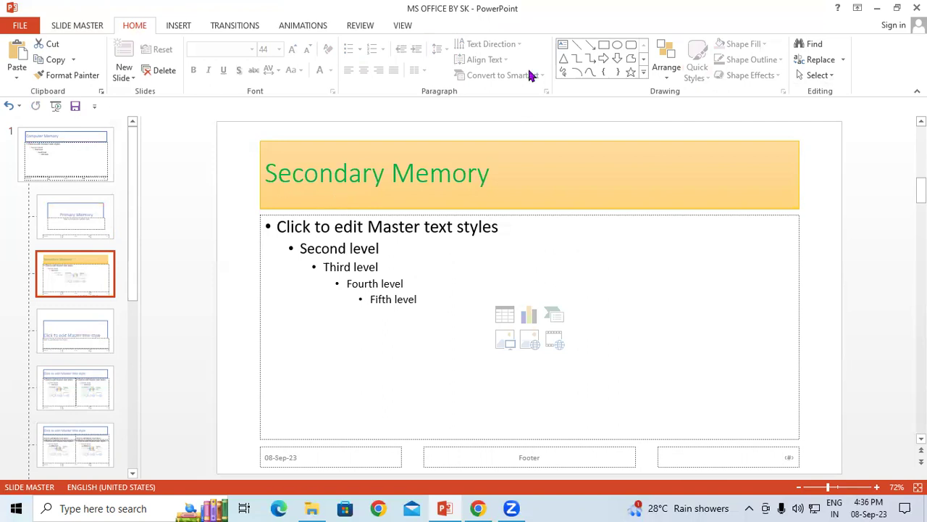
click(57, 160)
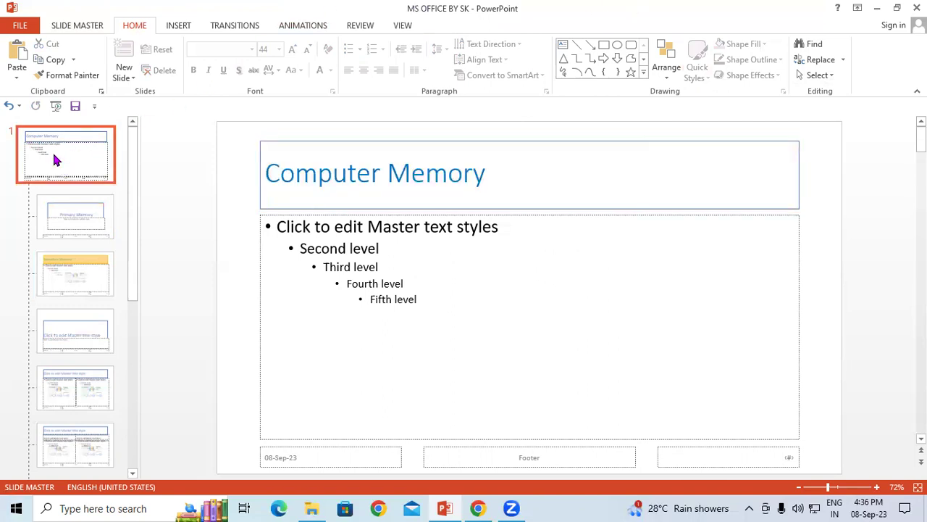
click(37, 188)
Close Master View, reopen it to inspect the title-only layout, then close it again.
click(78, 25)
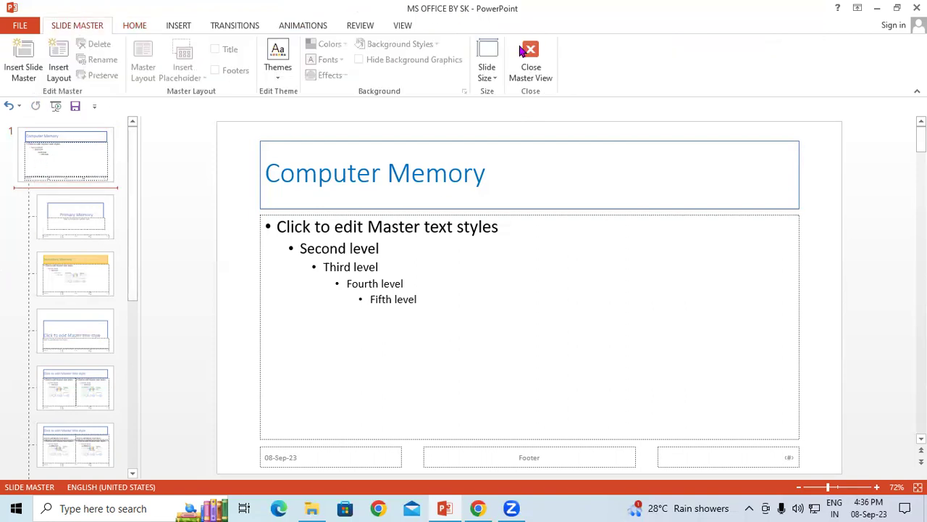
click(531, 61)
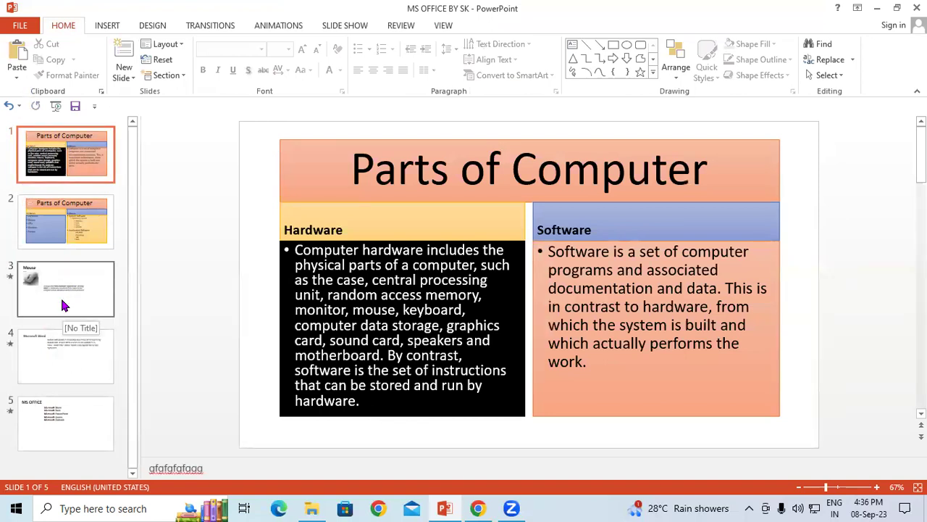
click(442, 26)
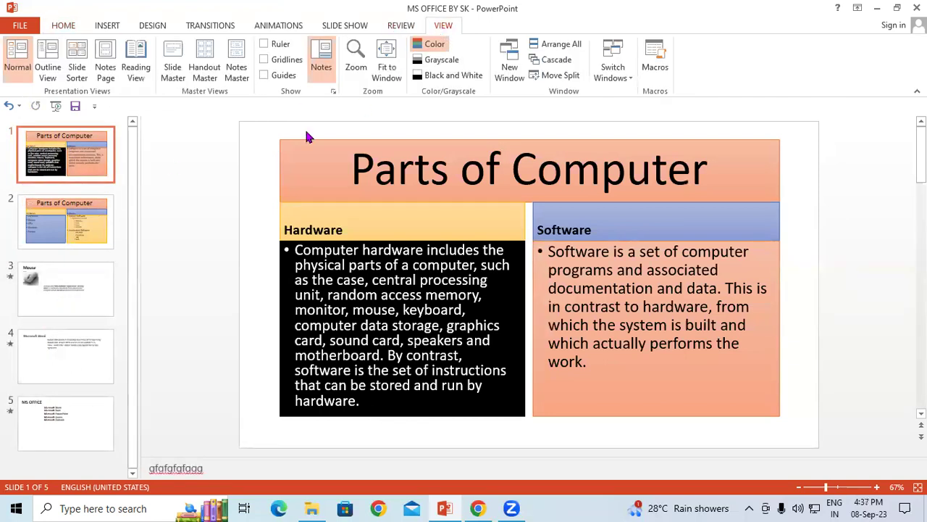
click(174, 56)
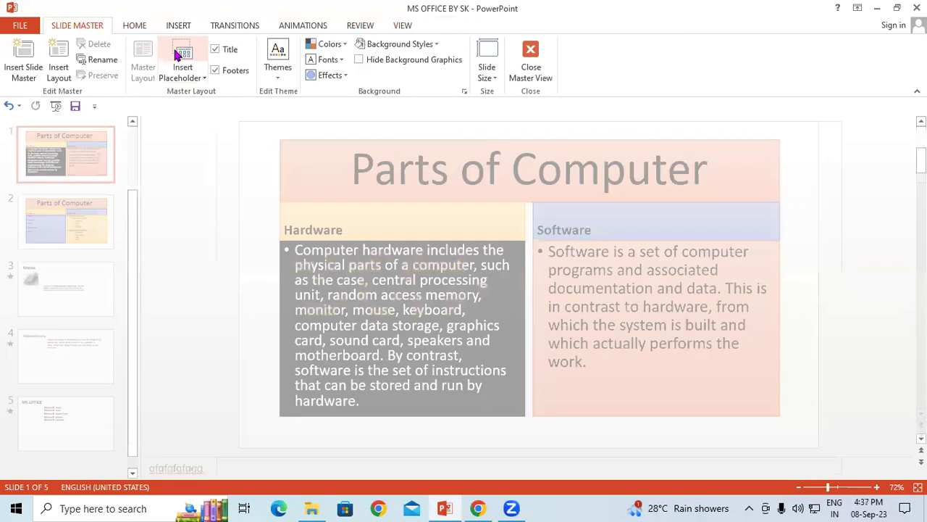
click(94, 198)
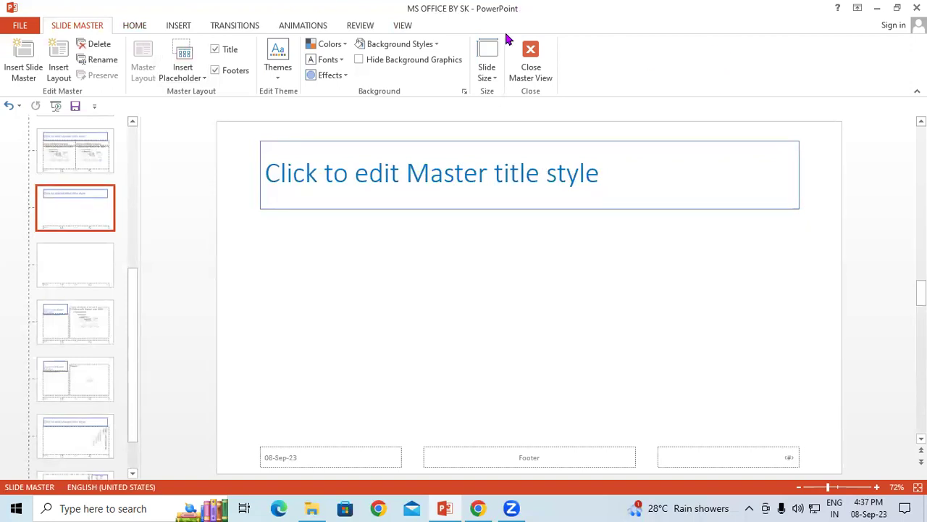
click(536, 68)
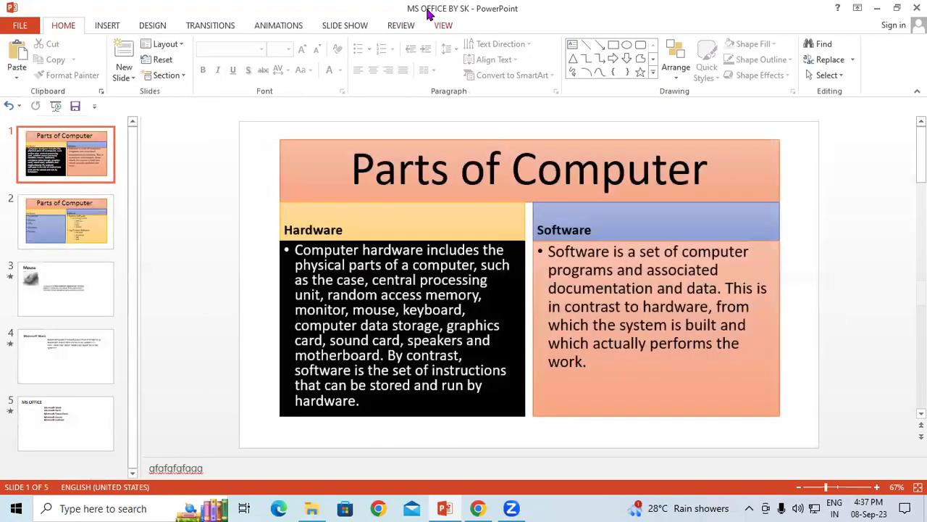
click(437, 25)
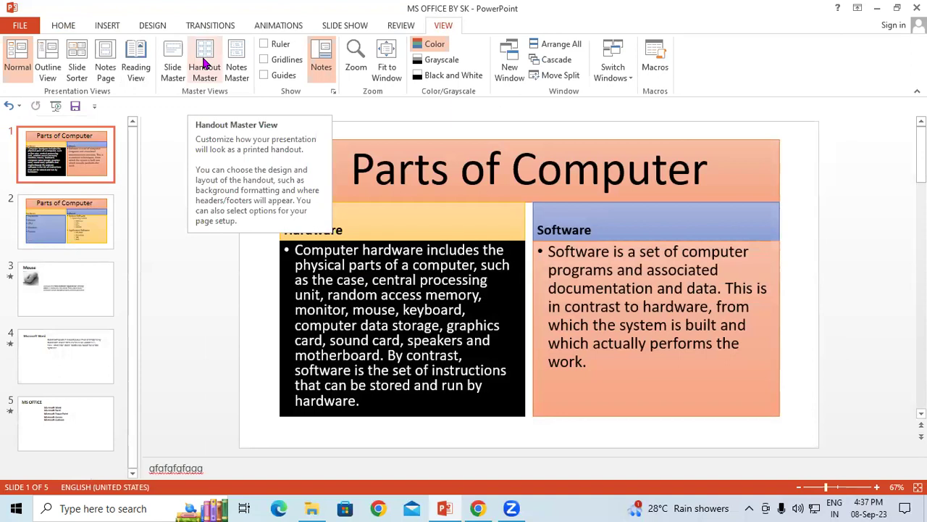
click(205, 64)
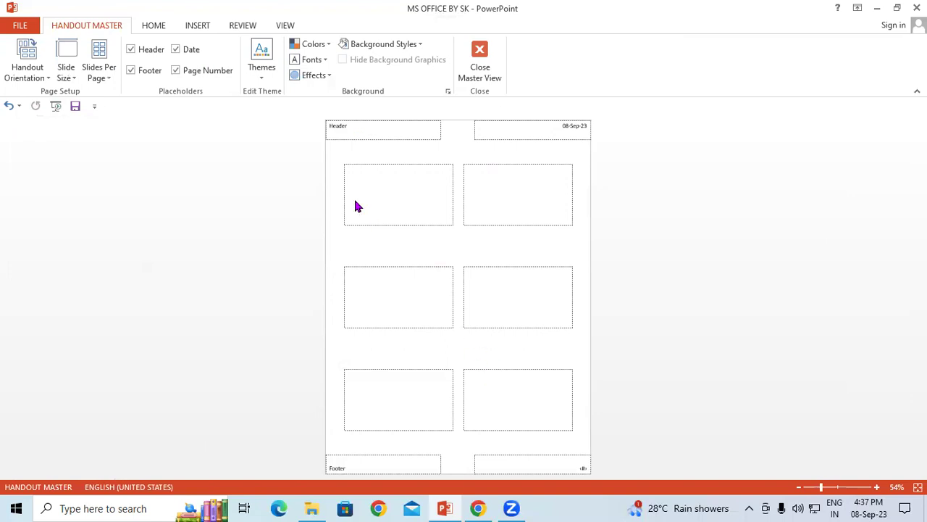
click(481, 68)
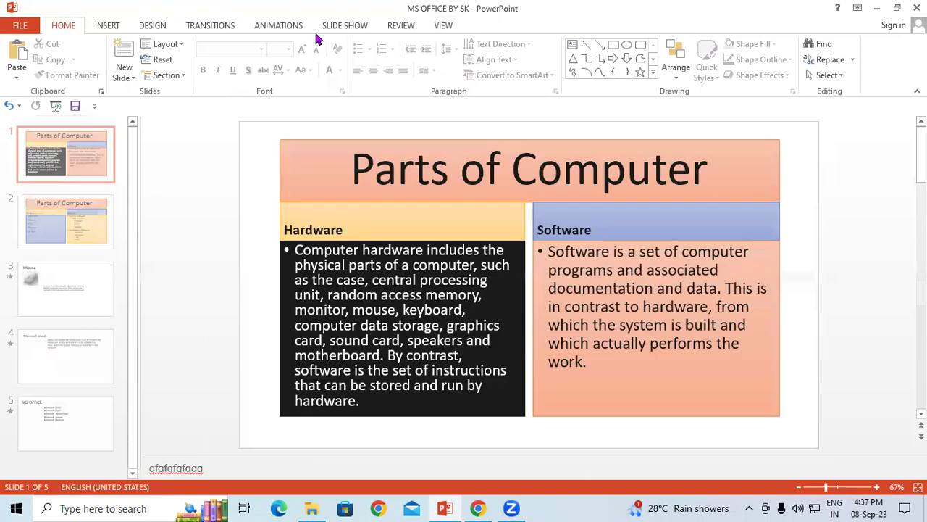
click(449, 28)
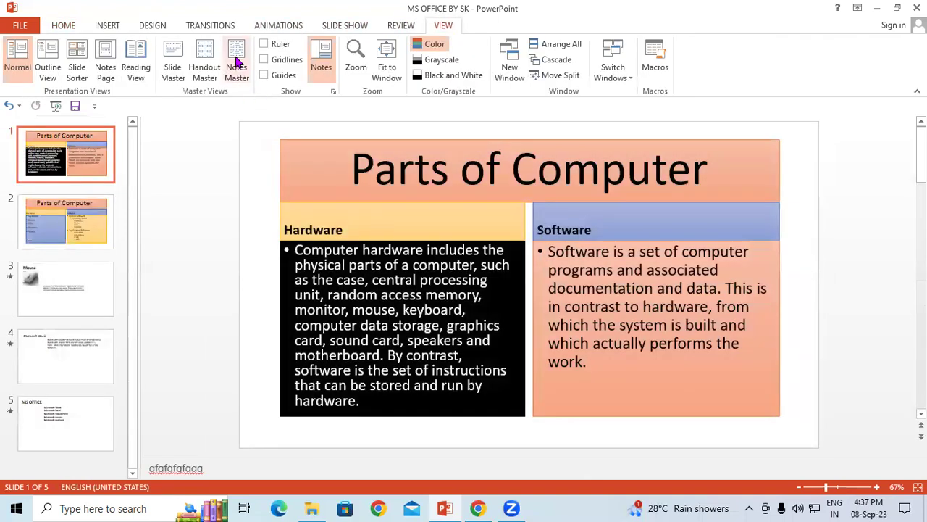
click(237, 67)
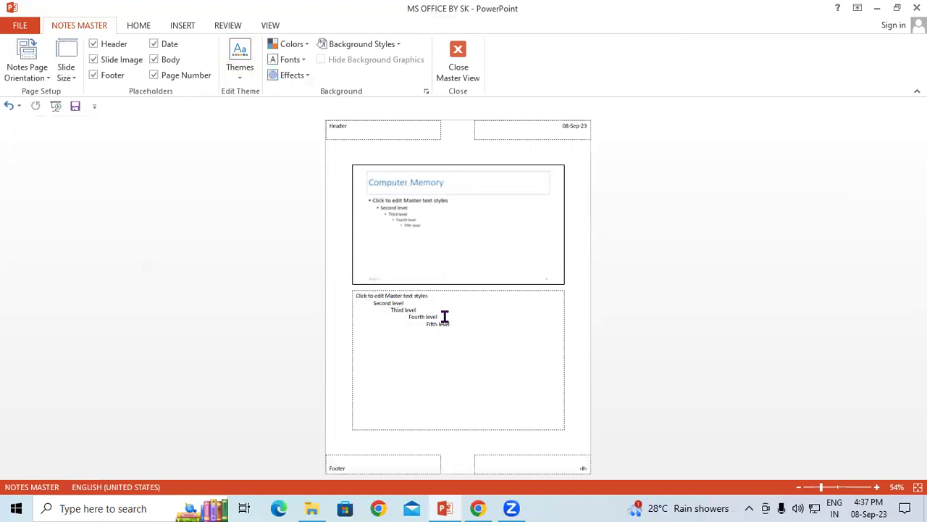
click(458, 57)
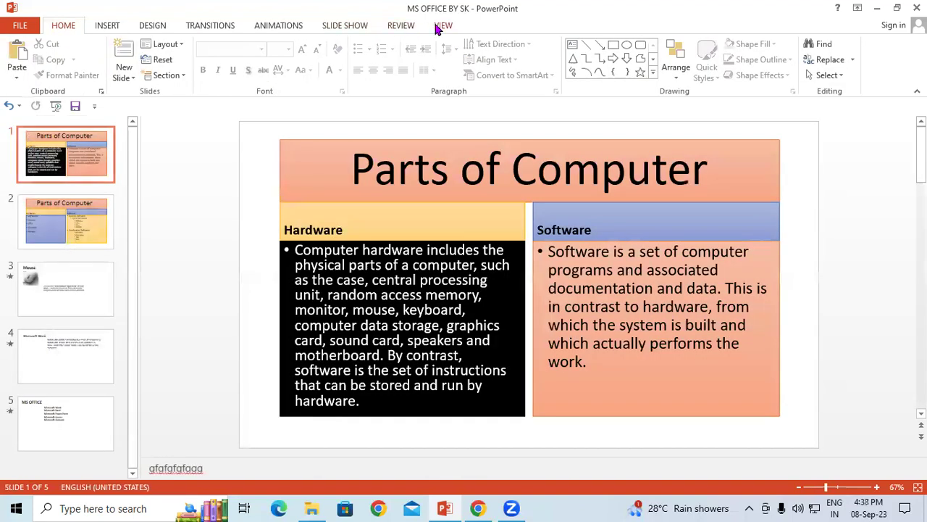
Toggle the Ruler checkbox on and off, leaving rulers hidden, then select the Hardware box.
click(438, 29)
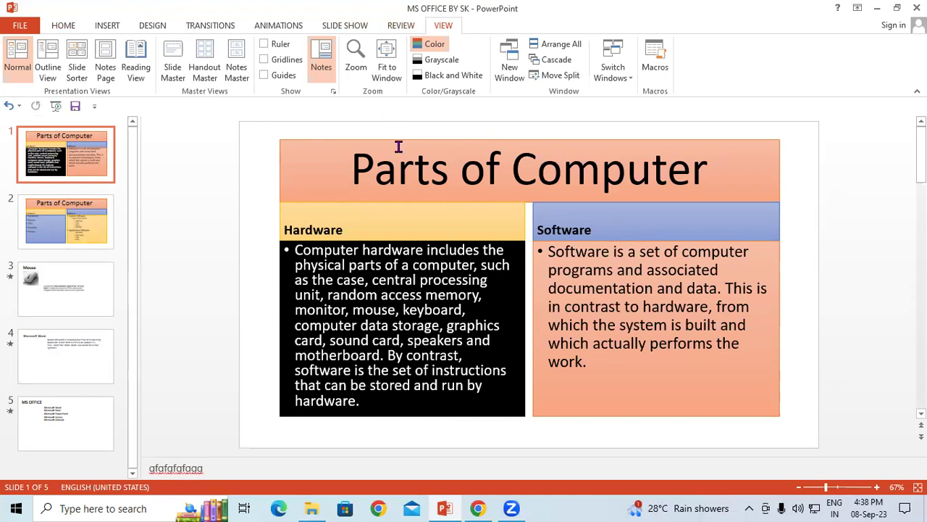
click(265, 44)
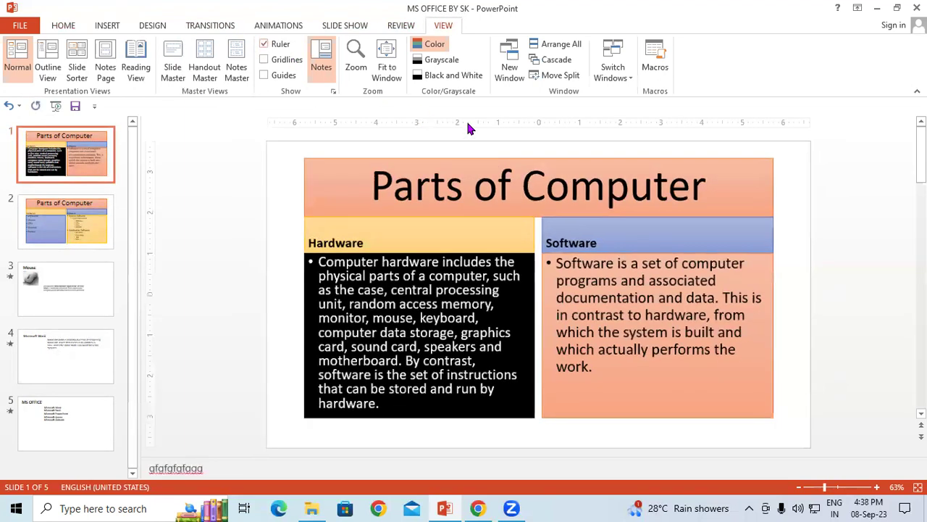
click(263, 43)
click(263, 44)
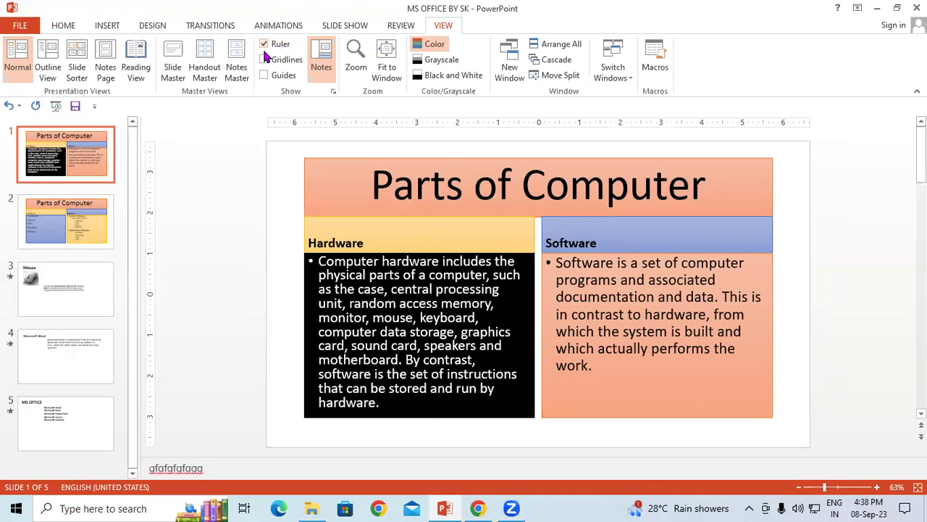
click(265, 44)
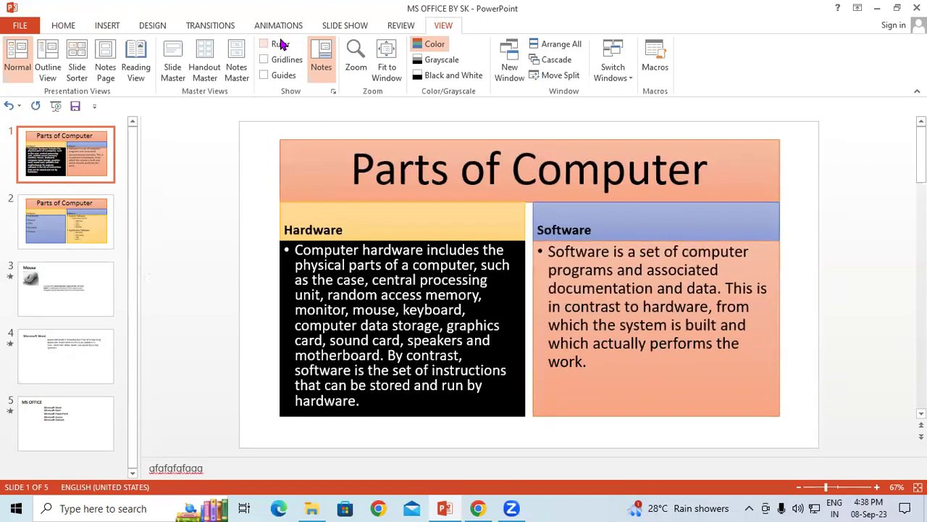
click(407, 226)
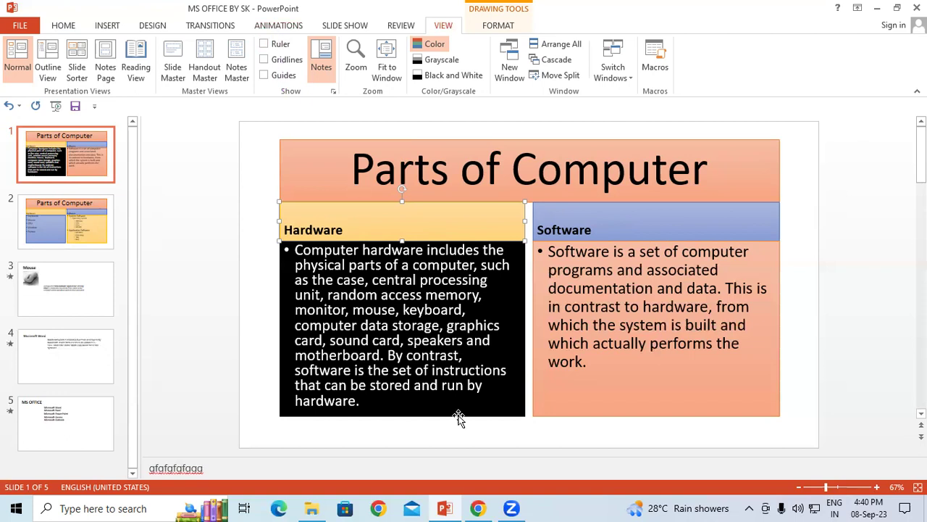
Tick Ruler on the View tab so rulers appear around slide 1.
click(264, 45)
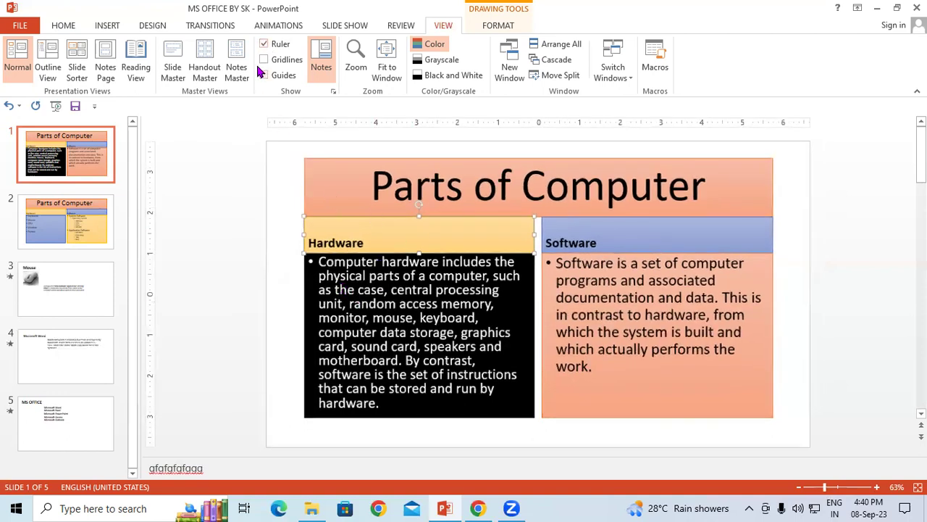
Hide the rulers and gridlines, then add a new slide after slide 5, MS OFFICE.
click(265, 44)
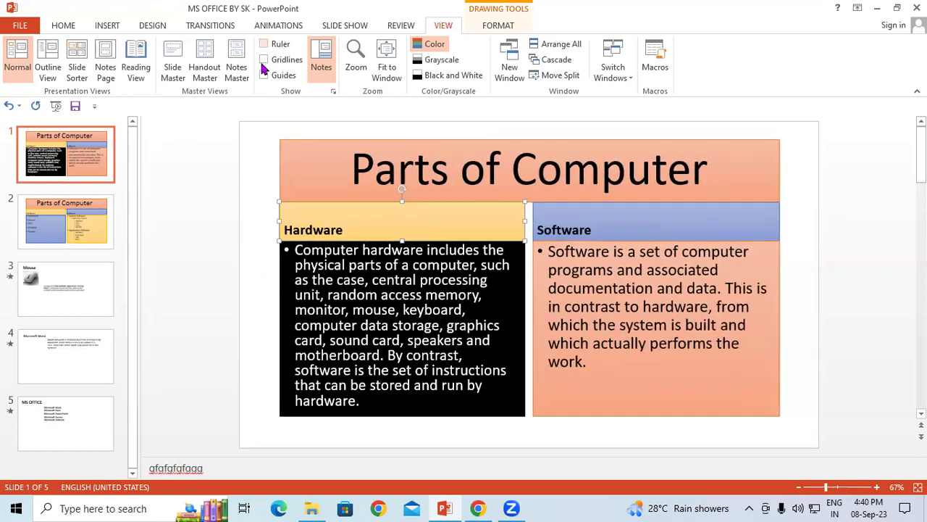
click(264, 59)
click(45, 294)
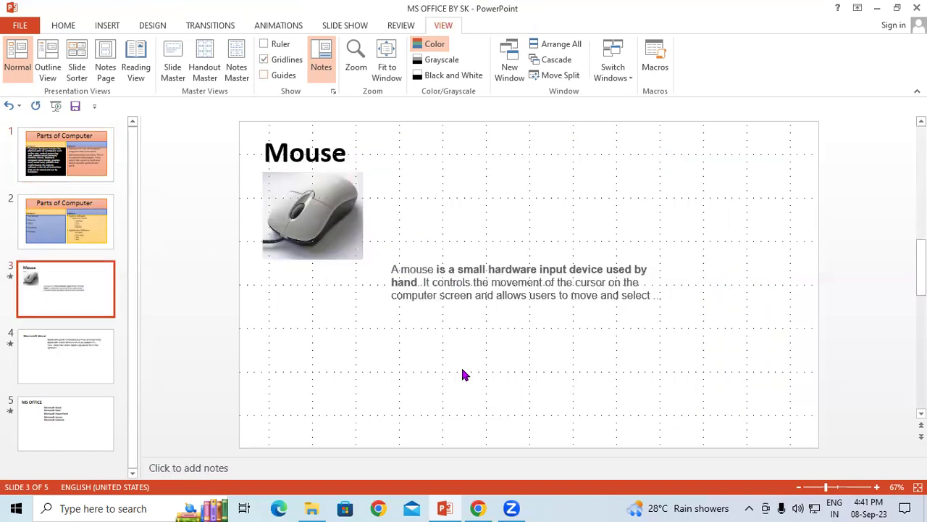
click(264, 61)
click(264, 61)
click(72, 424)
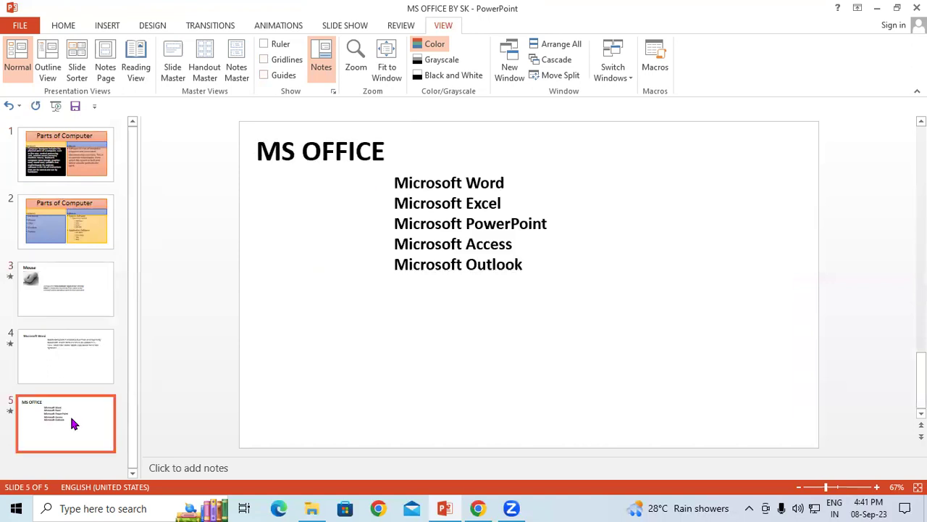
key(ctrl+v)
Delete the title and body text placeholders from the new slide 6.
click(421, 203)
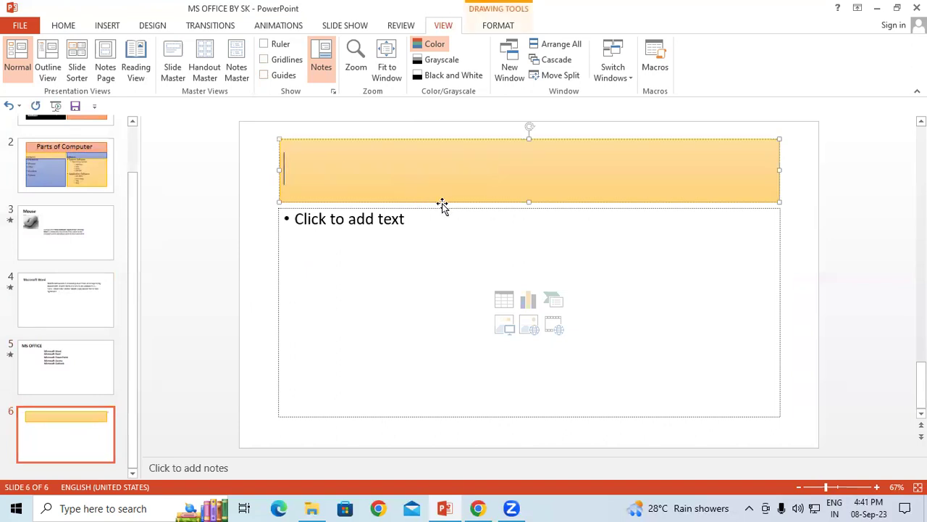
text(Secondary Memory)
key(Delete)
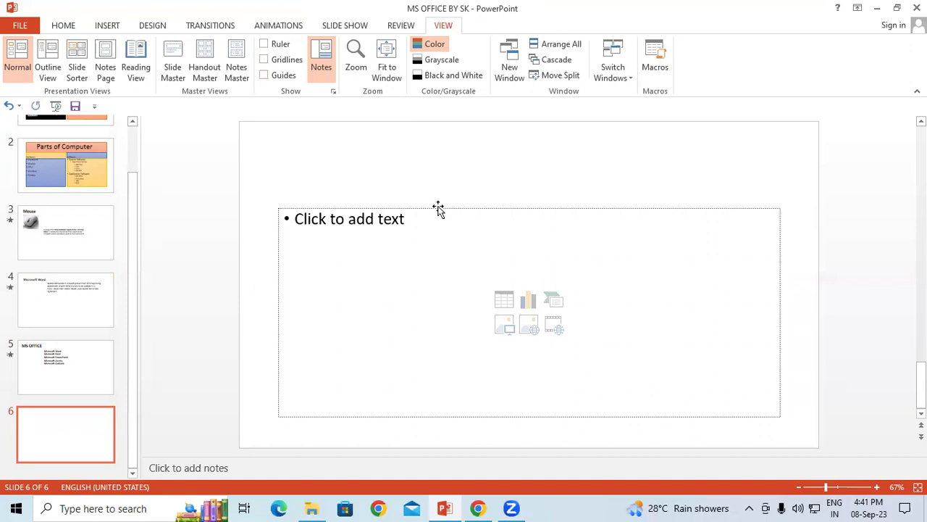
click(424, 209)
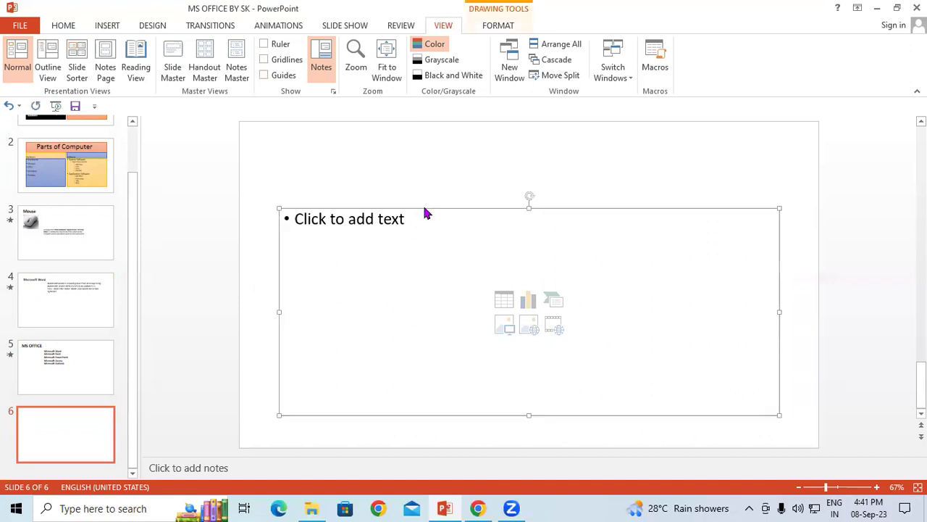
key(Delete)
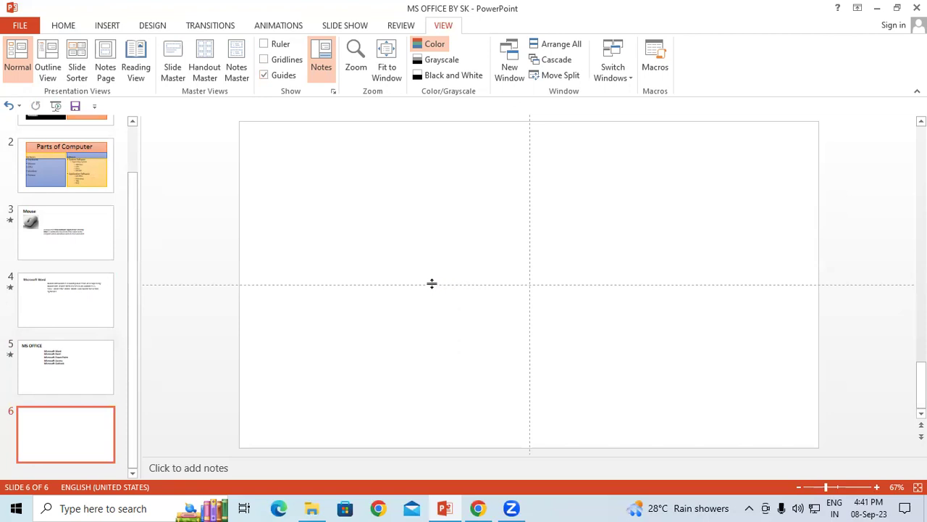
Set the horizontal guide near the slide top and draw a full-width blue bar down to it.
mouse_move(432, 283)
mouse_down()
mouse_move(462, 148)
mouse_move(443, 157)
mouse_up()
drag(443, 157, 438, 147)
click(99, 25)
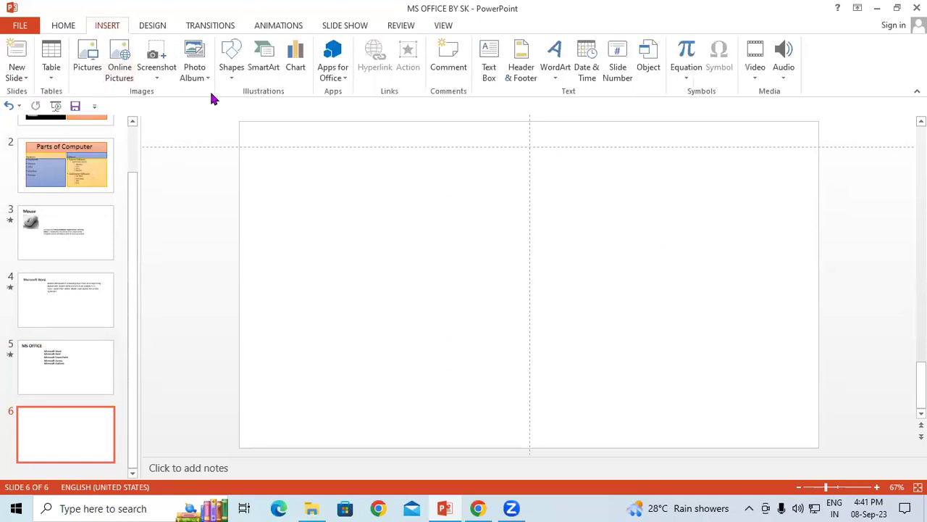
click(236, 80)
click(267, 109)
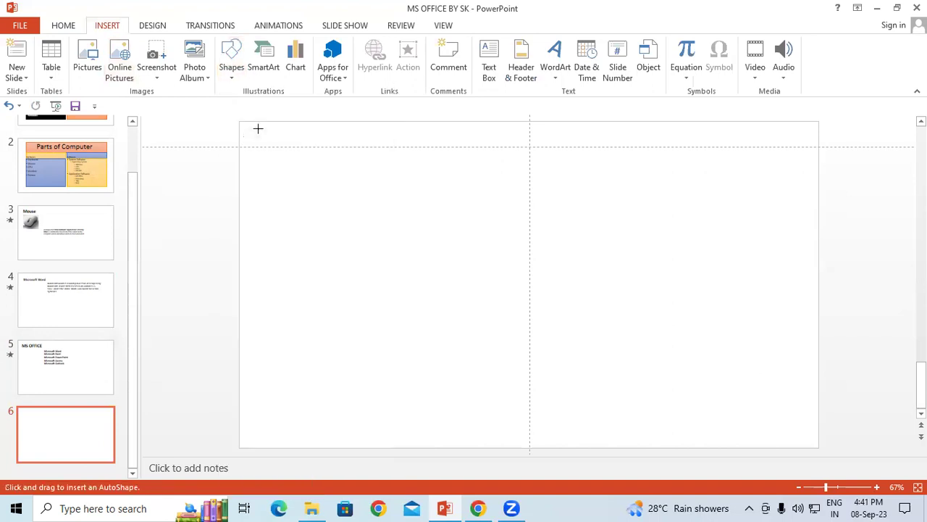
drag(241, 123, 817, 148)
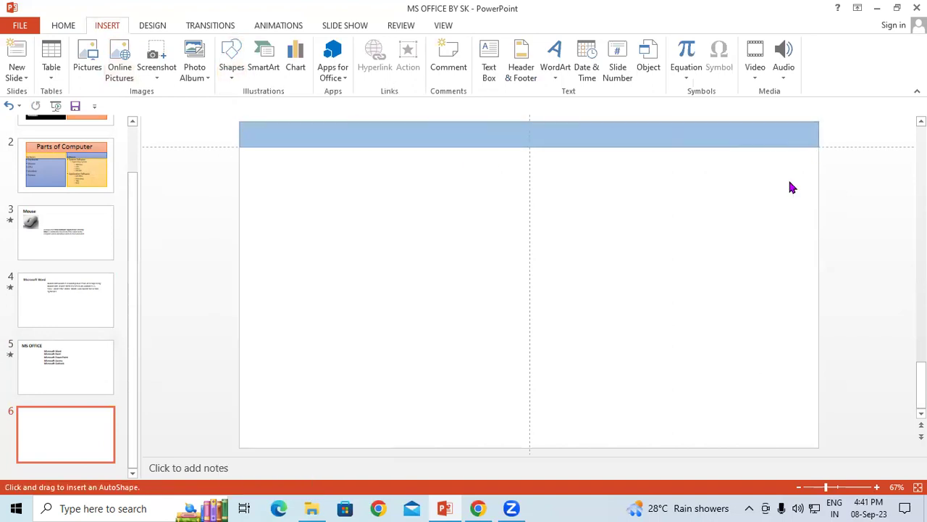
Drag the horizontal guide down to about mid-slide.
click(746, 213)
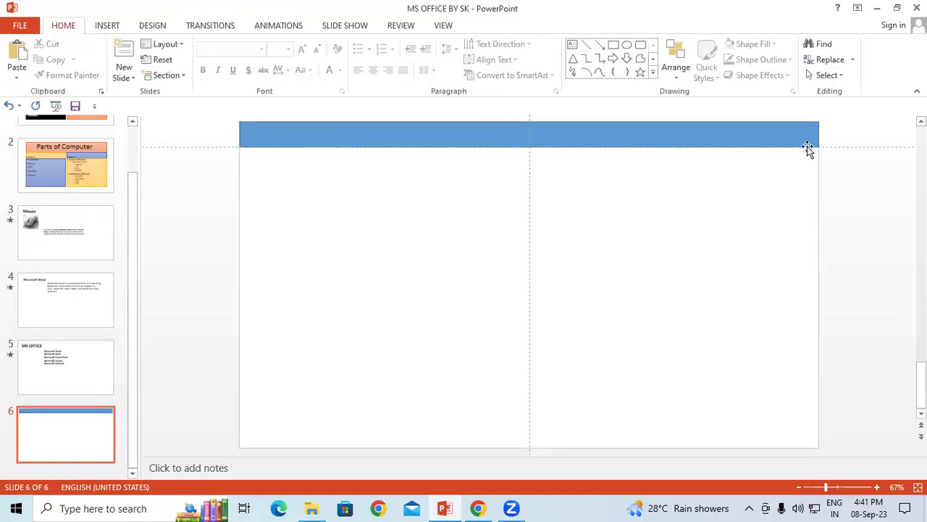
drag(833, 147, 799, 232)
drag(795, 250, 795, 276)
Draw a black full-width band from under the blue bar to the guide, then shift the vertical guide left.
click(107, 25)
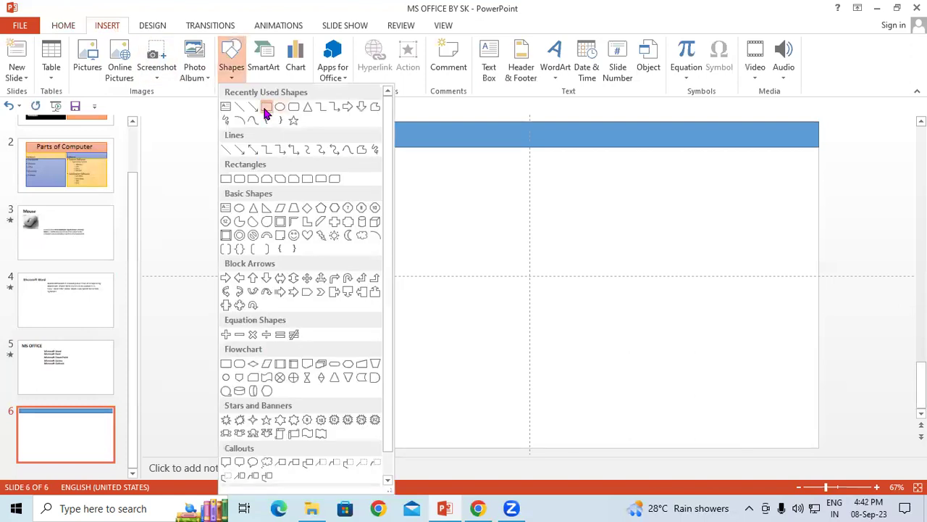
click(268, 107)
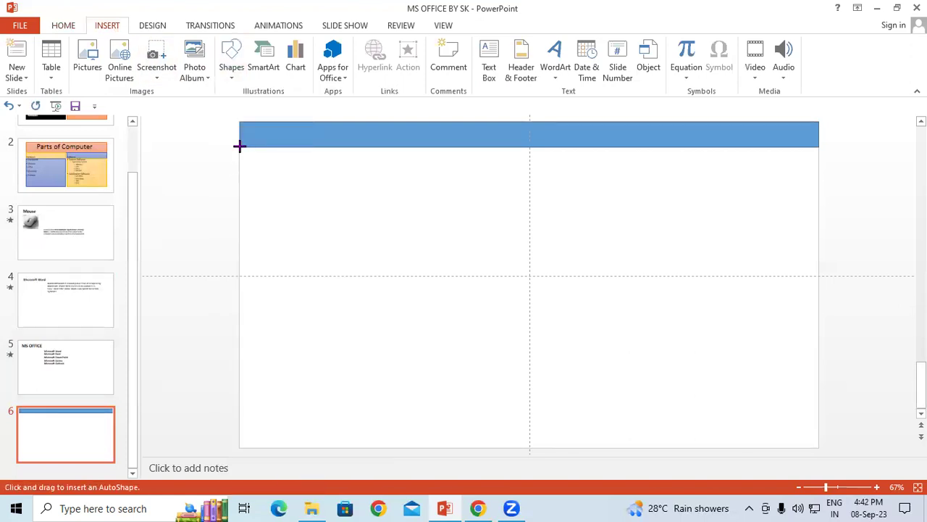
drag(239, 146, 766, 273)
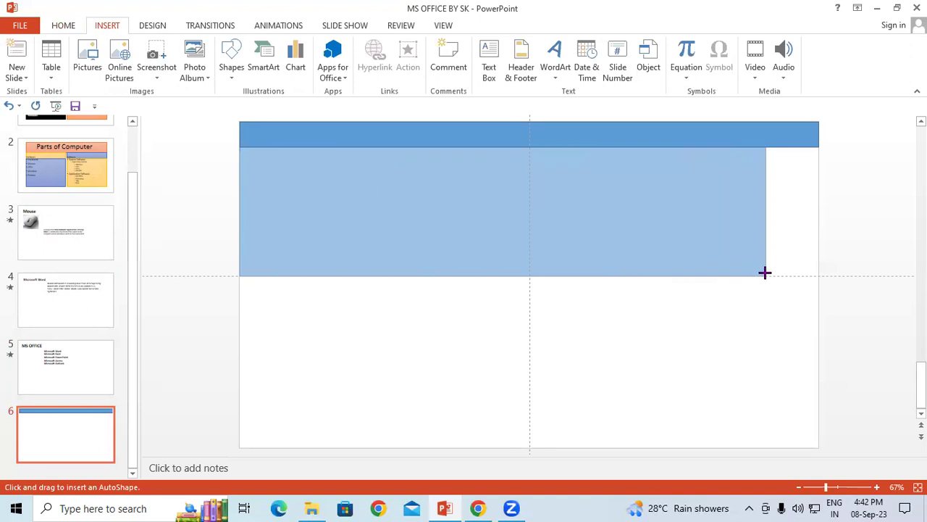
drag(766, 273, 820, 276)
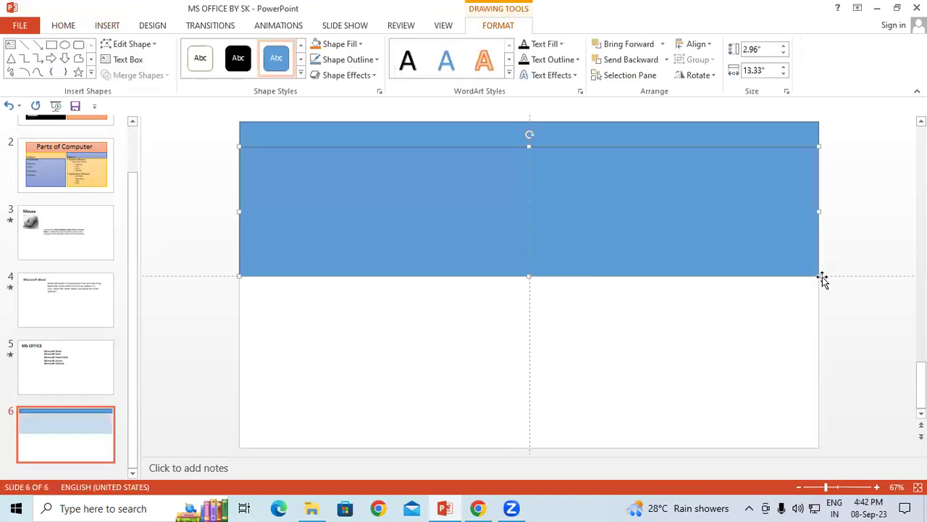
click(235, 61)
click(473, 347)
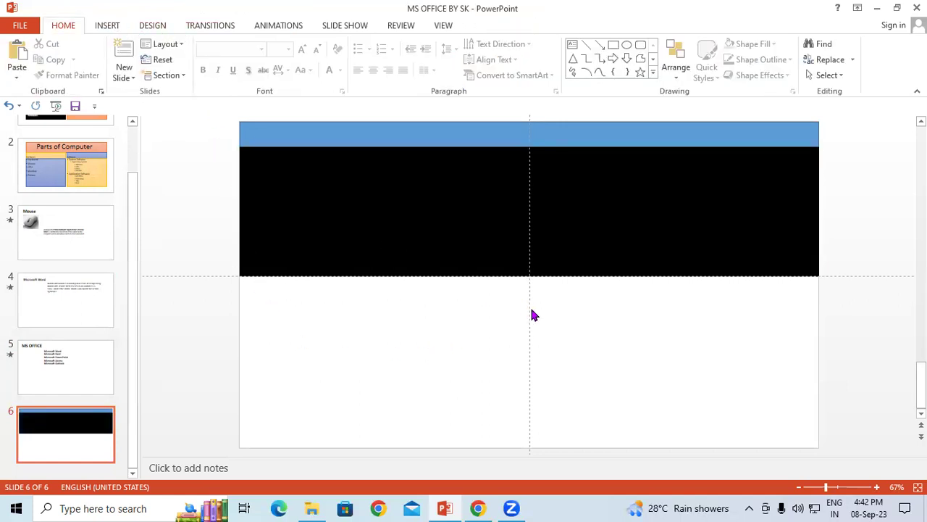
drag(529, 311, 392, 312)
Draw a yellow rectangle from the guide intersection down to the slide's bottom-left corner.
click(107, 26)
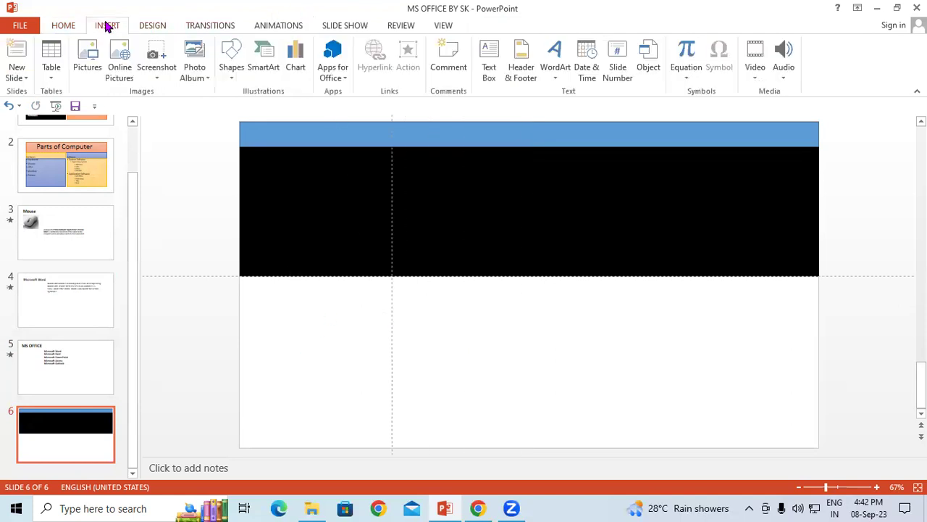
click(232, 69)
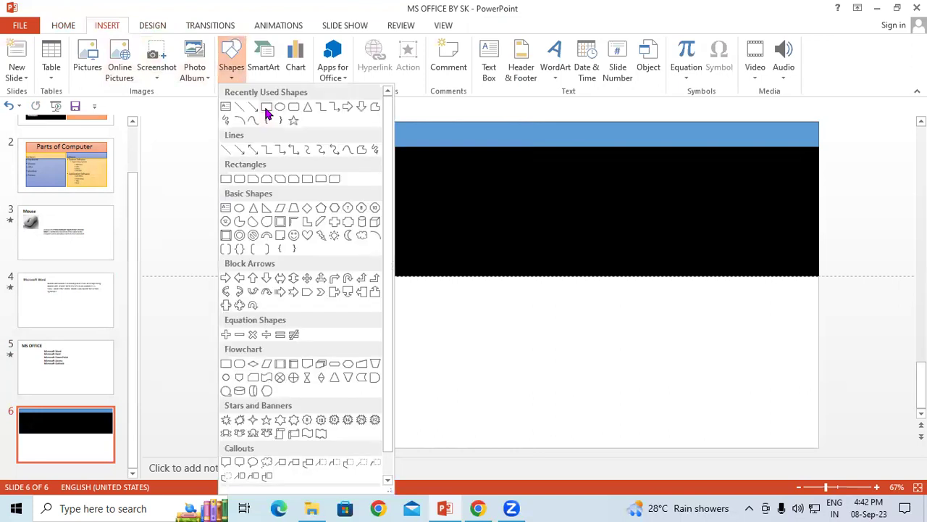
click(266, 104)
drag(240, 275, 391, 445)
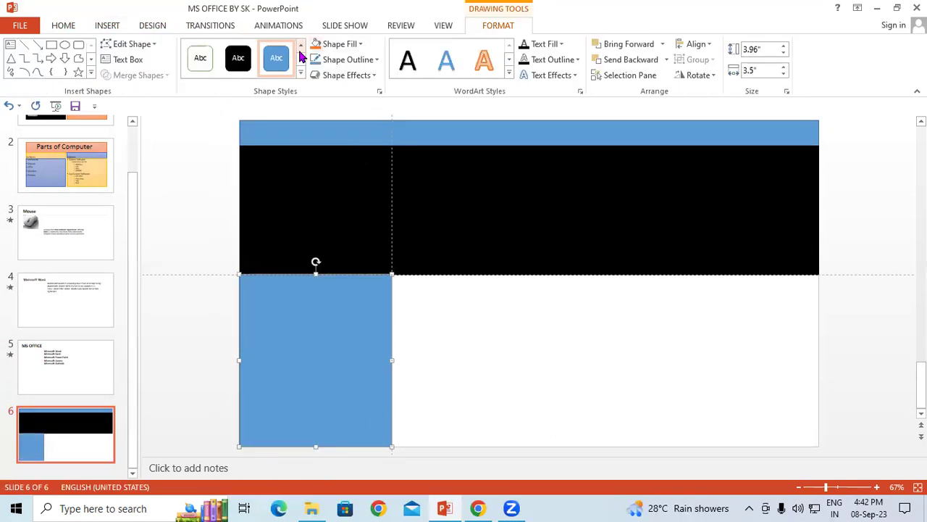
click(301, 60)
click(277, 61)
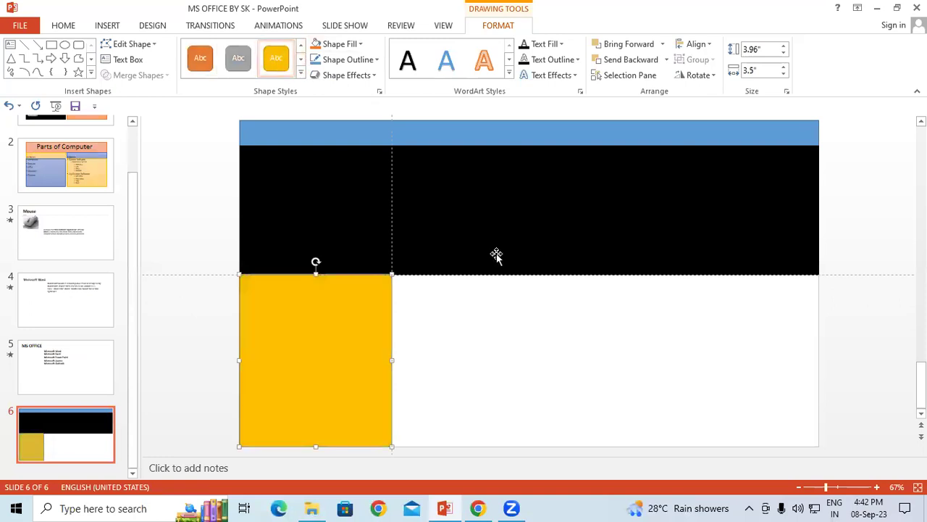
Move the vertical guide toward the right edge of the slide.
click(584, 327)
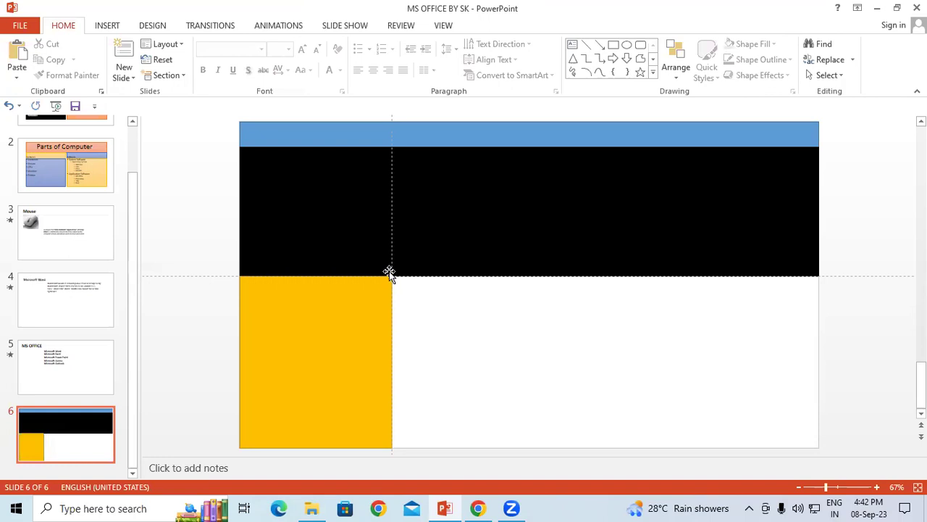
drag(392, 130, 687, 144)
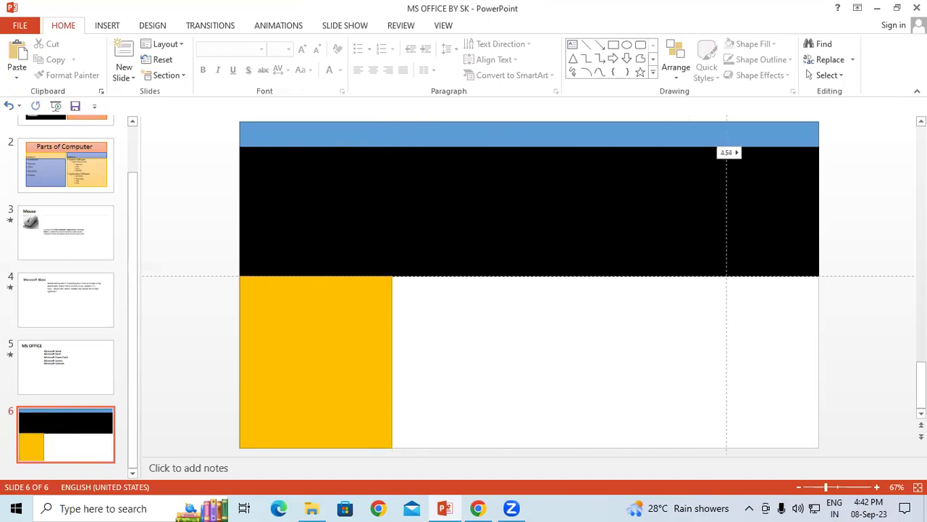
drag(687, 149, 689, 166)
Draw a rectangle from the guide intersection down to the slide's bottom-right corner.
click(116, 27)
click(236, 76)
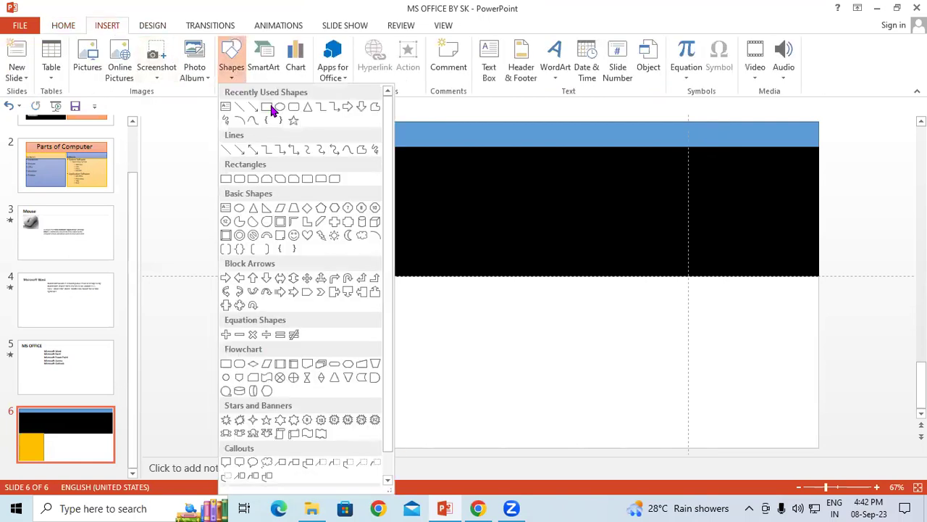
click(271, 108)
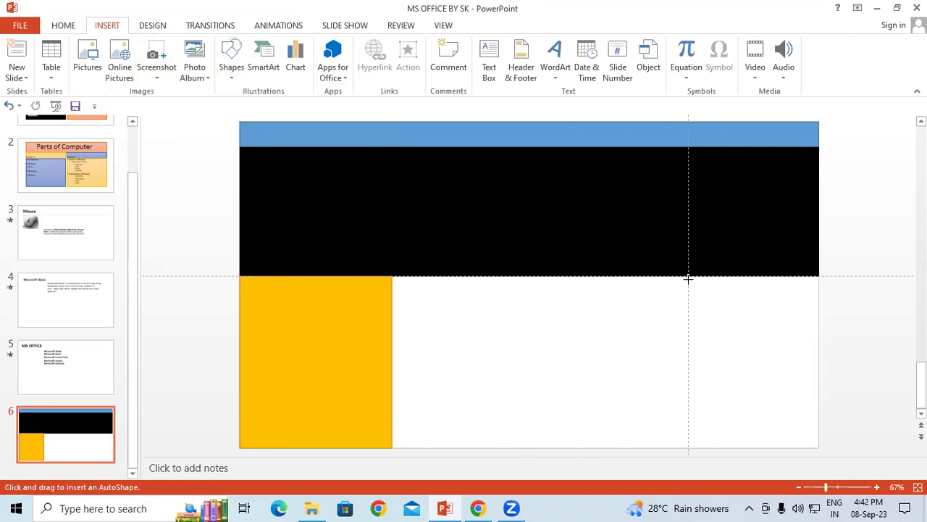
drag(688, 276, 818, 447)
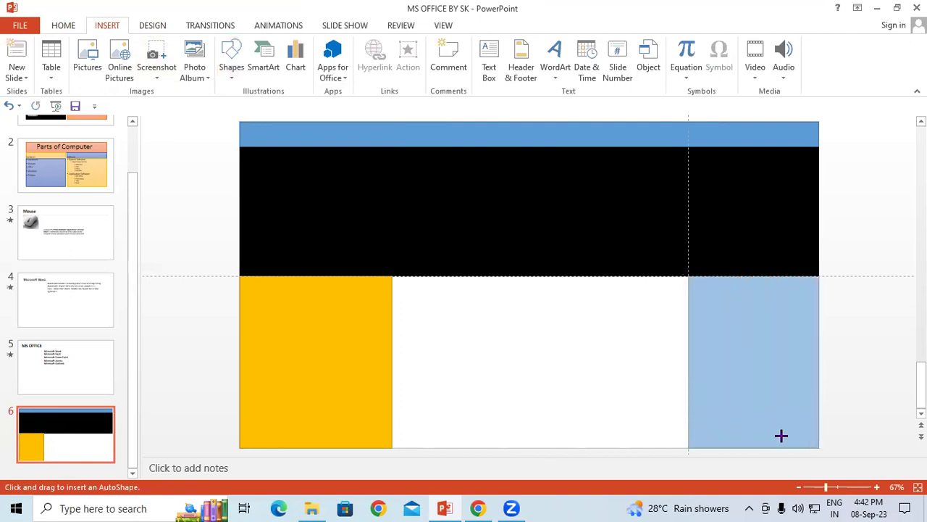
Apply the green Shape Style to the lower-right rectangle and deselect it.
click(301, 60)
click(301, 61)
click(301, 60)
click(239, 60)
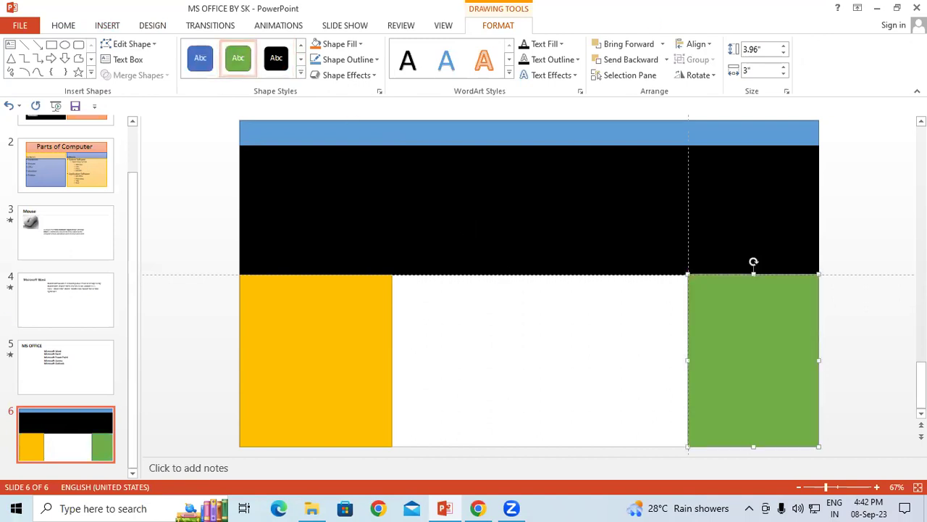
click(869, 313)
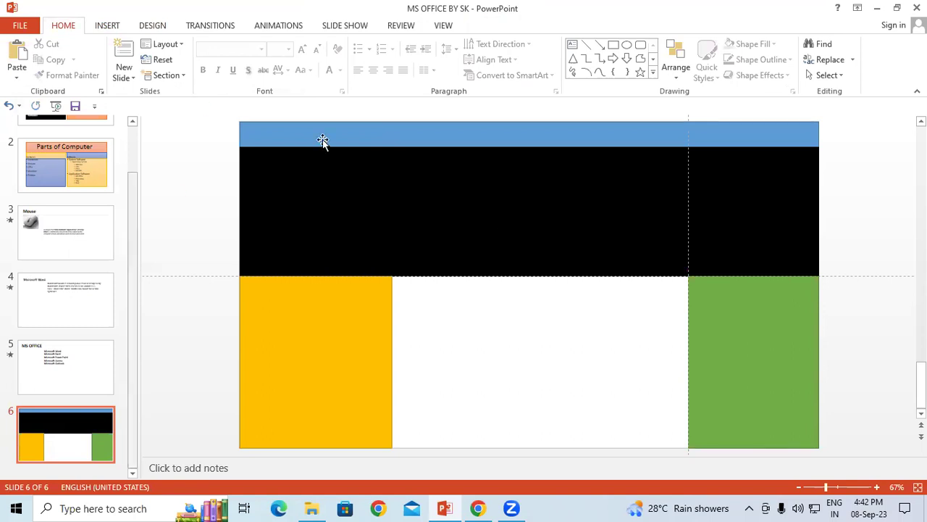
Uncheck Guides on the View tab to hide the dashed lines on slide 6.
click(111, 28)
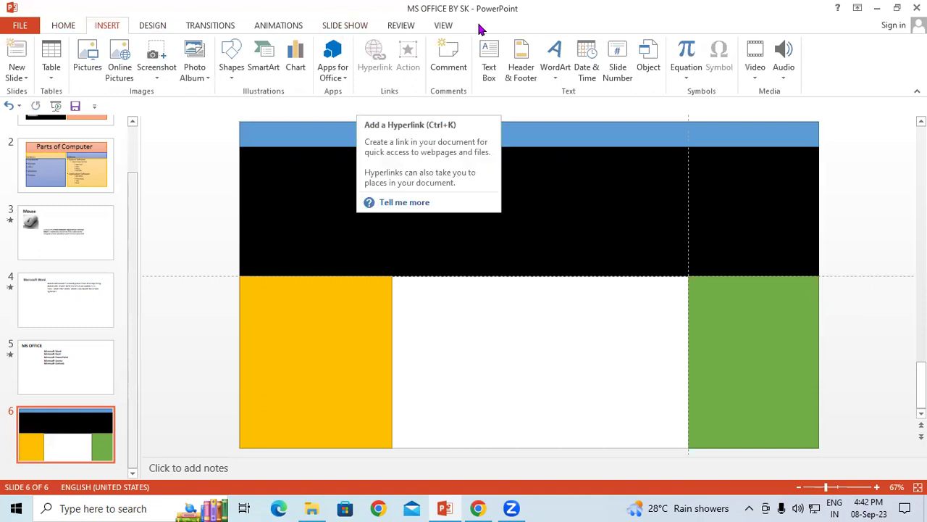
click(445, 26)
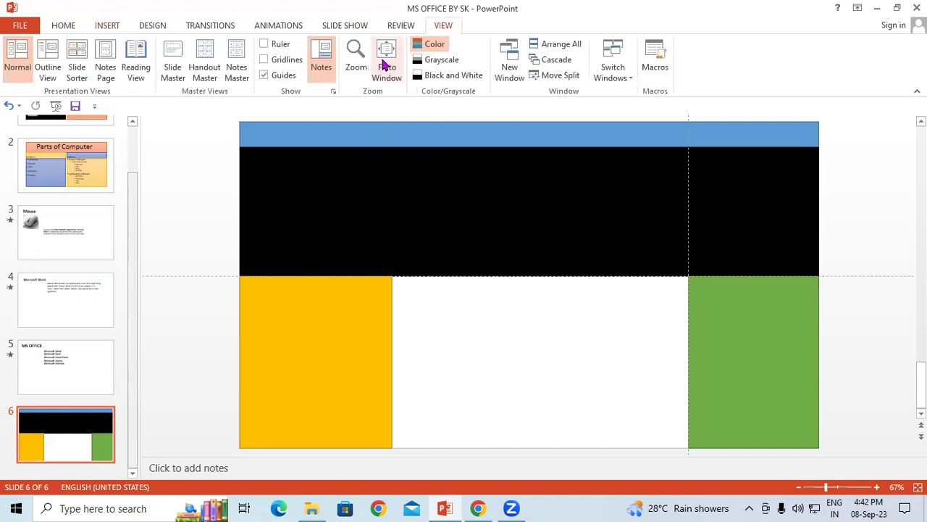
click(264, 75)
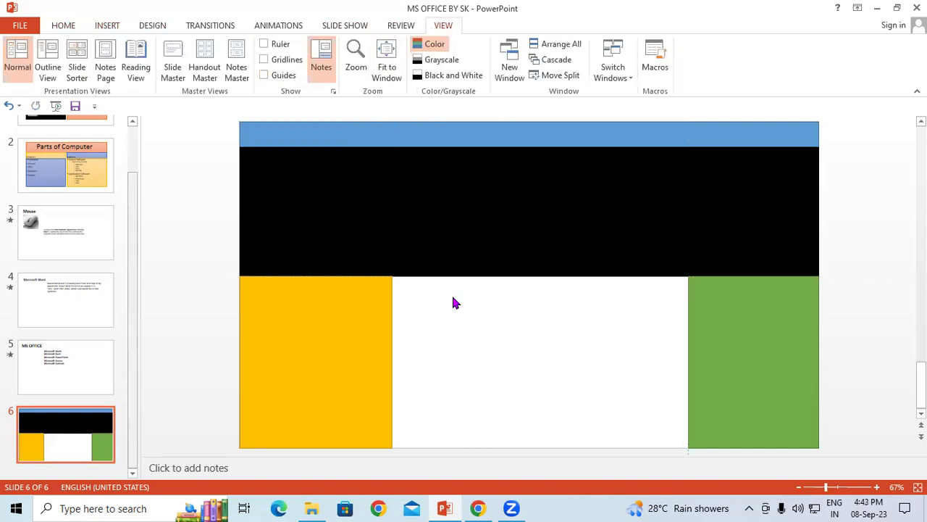